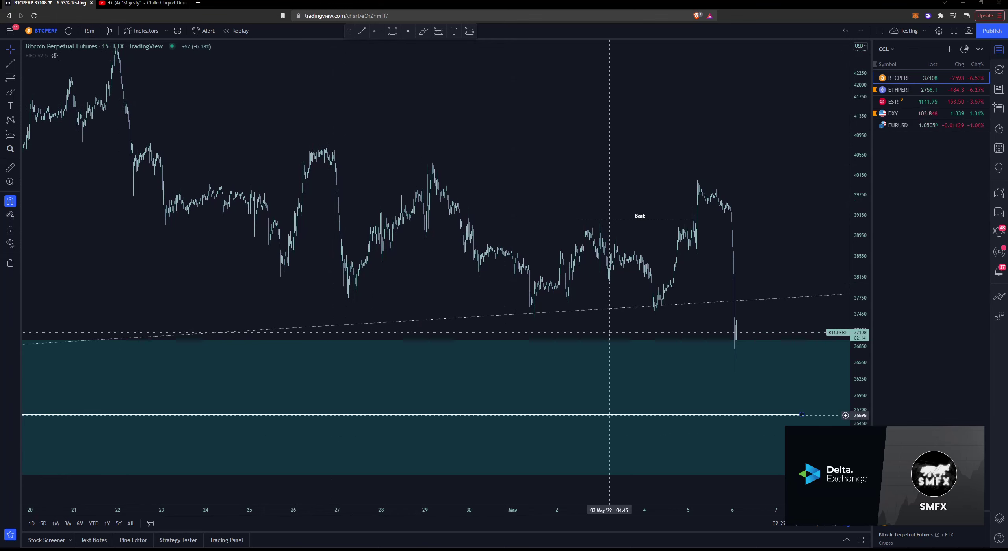
# - Review the annotated 15-minute BTCPERP chart with its Bait label, trendline and zone
pyautogui.moveTo(55, 56)
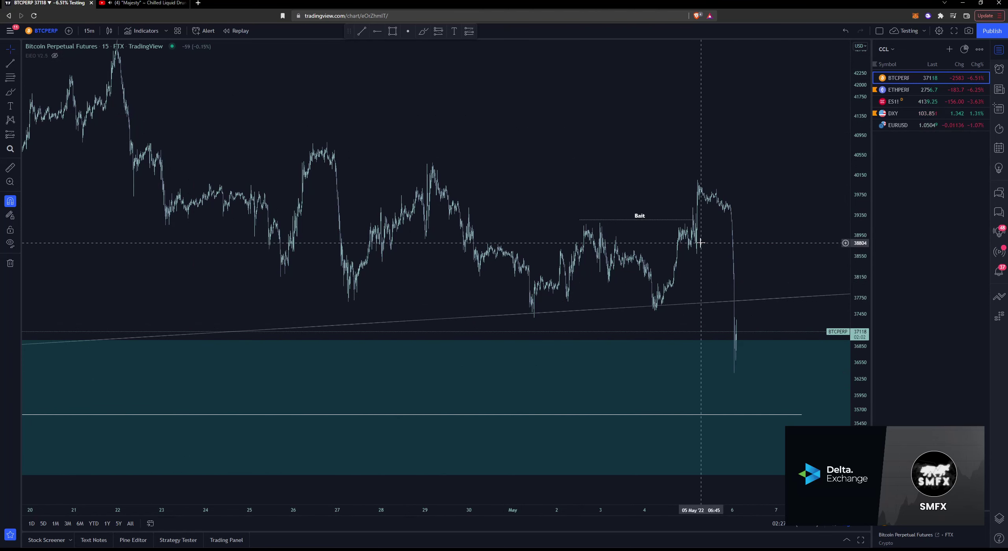
# - Remove all drawings from BTCPERP, switch to the 4-hour interval and frame December to May
pyautogui.rightClick(261, 92)
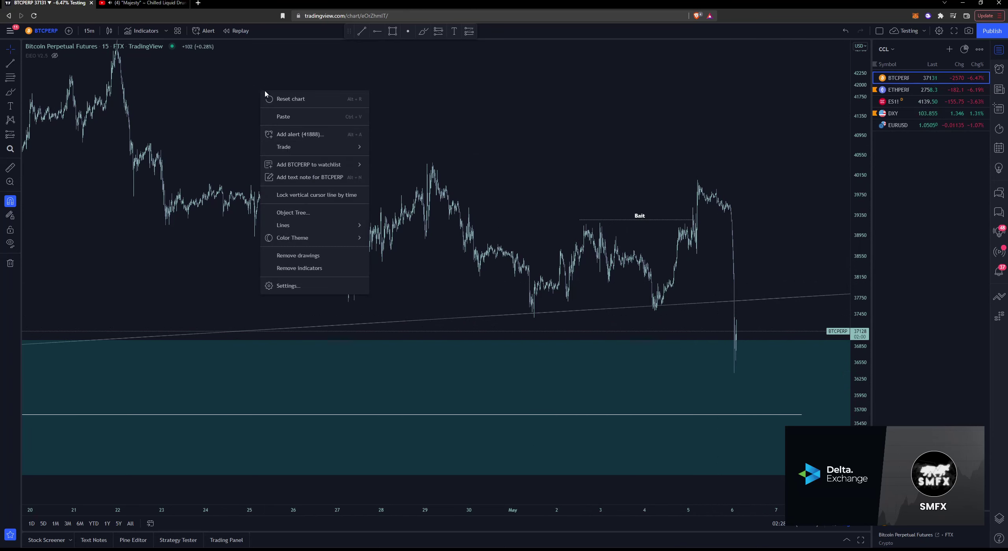
pyautogui.click(307, 255)
pyautogui.click(87, 31)
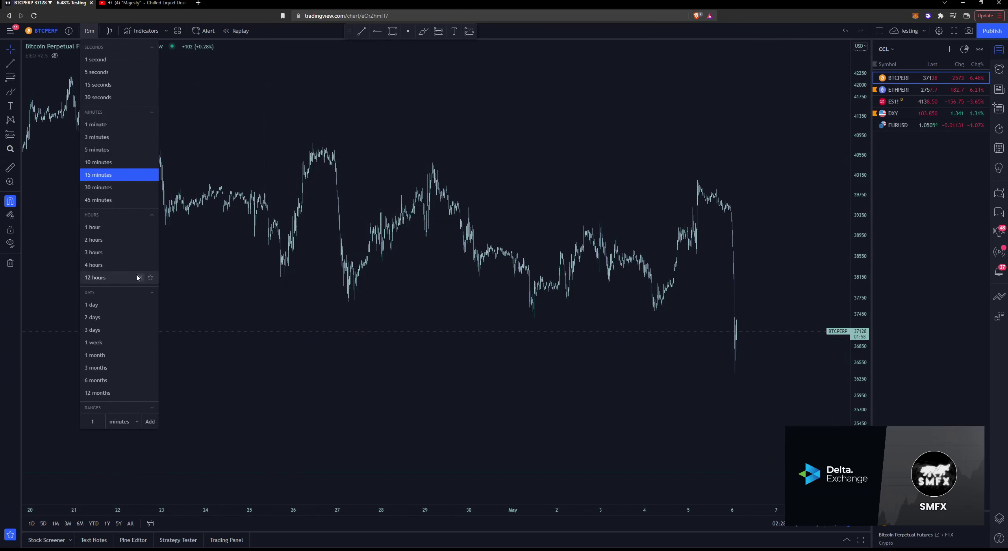
pyautogui.click(130, 266)
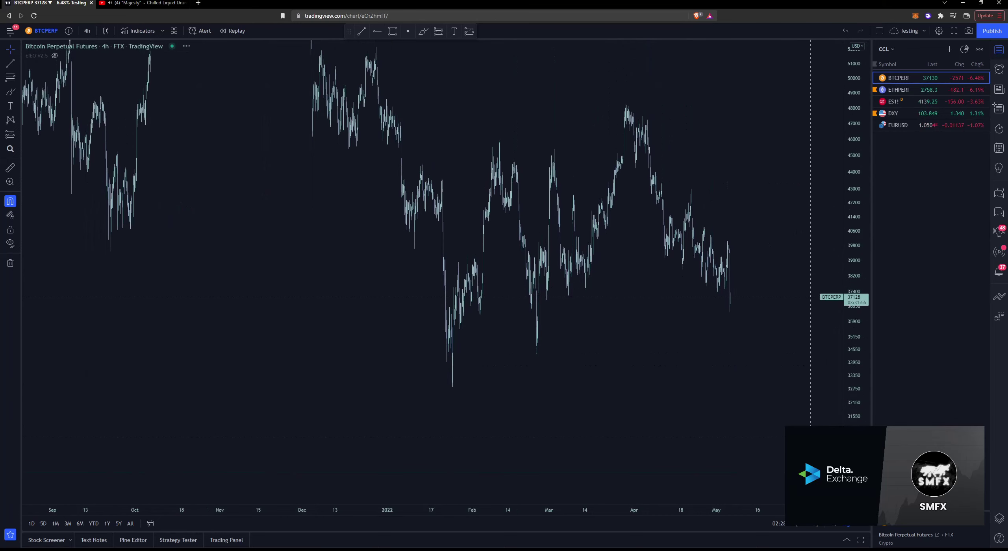
pyautogui.moveTo(601, 407); pyautogui.dragTo(642, 389)
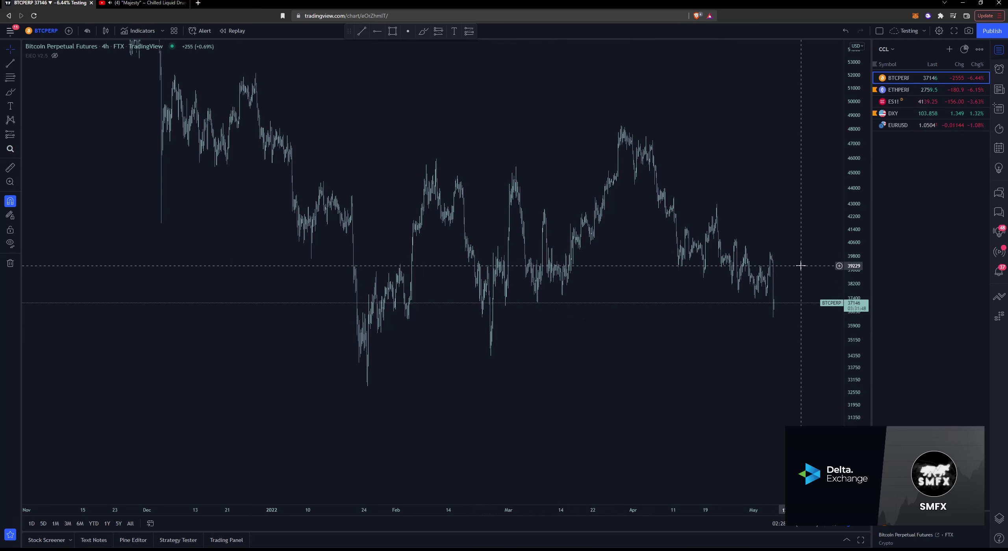
pyautogui.scroll(3, 758, 328)
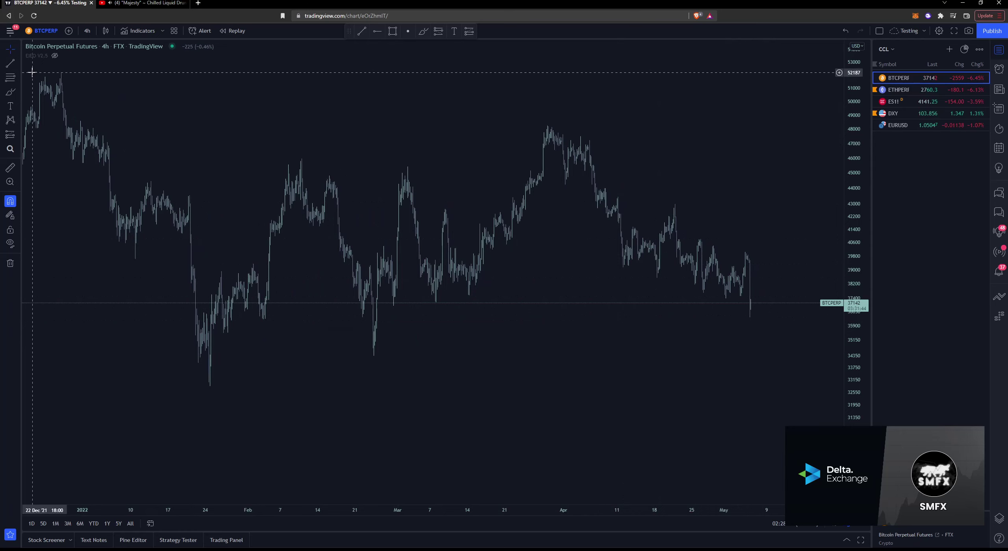
# - Draw horizontal levels at the late-January range low and range top
pyautogui.click(10, 63)
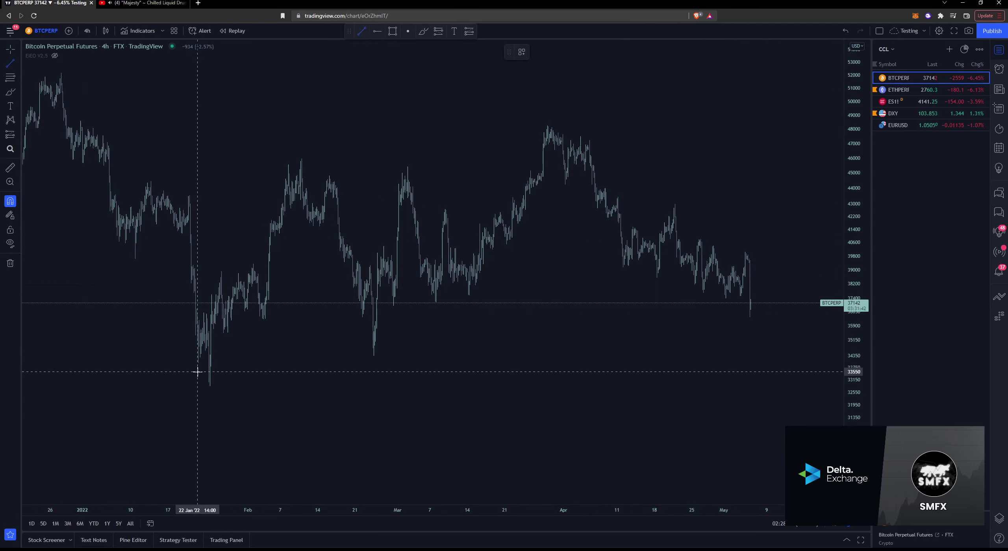
pyautogui.scroll(1, 197, 372)
pyautogui.click(134, 363)
pyautogui.click(193, 363)
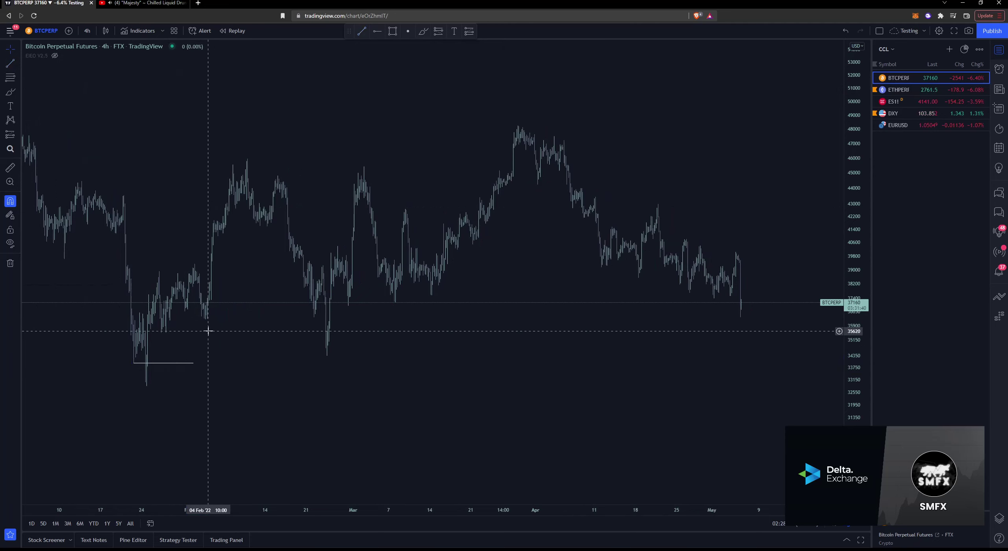
pyautogui.scroll(3, 208, 331)
pyautogui.click(10, 63)
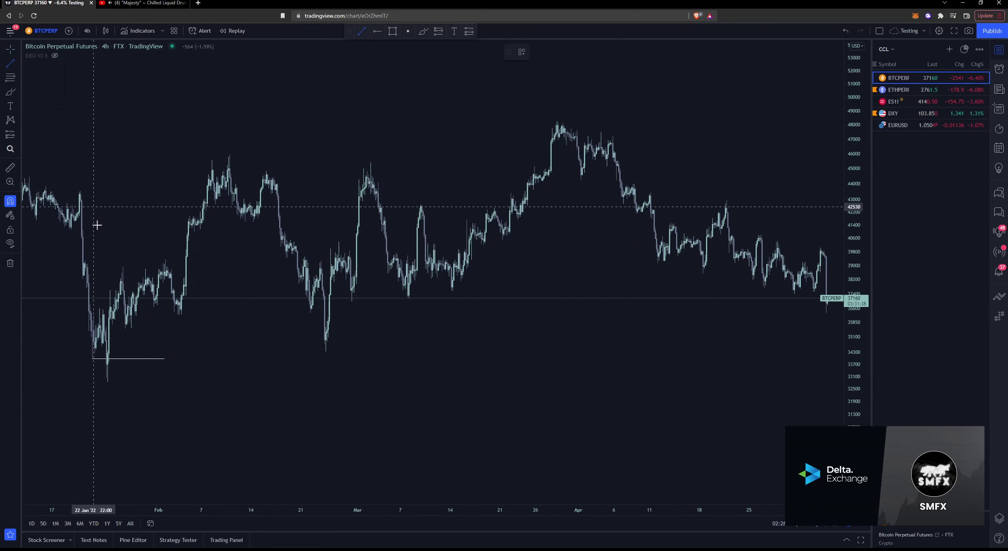
pyautogui.click(100, 308)
pyautogui.click(213, 308)
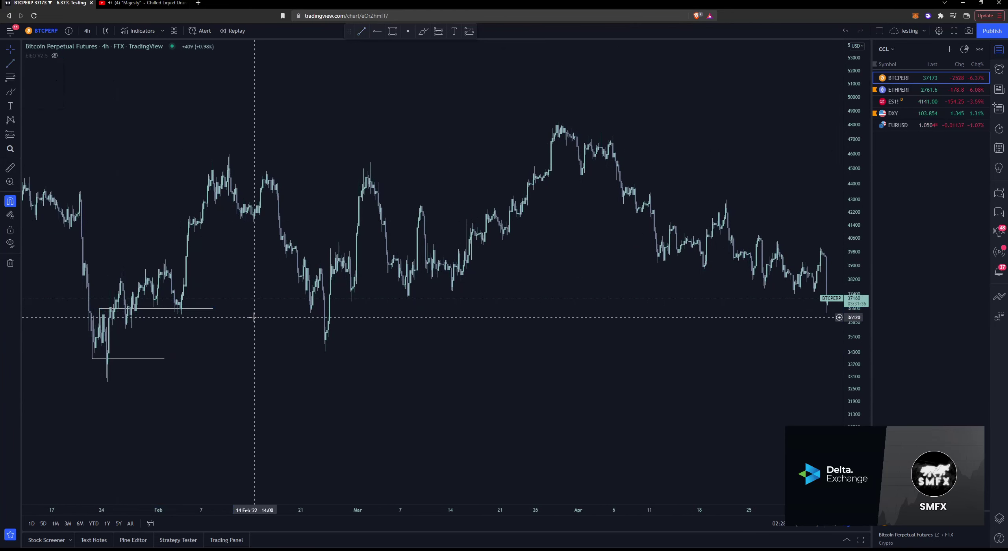
# - Add a rising trendline inside the late-January range
pyautogui.click(10, 63)
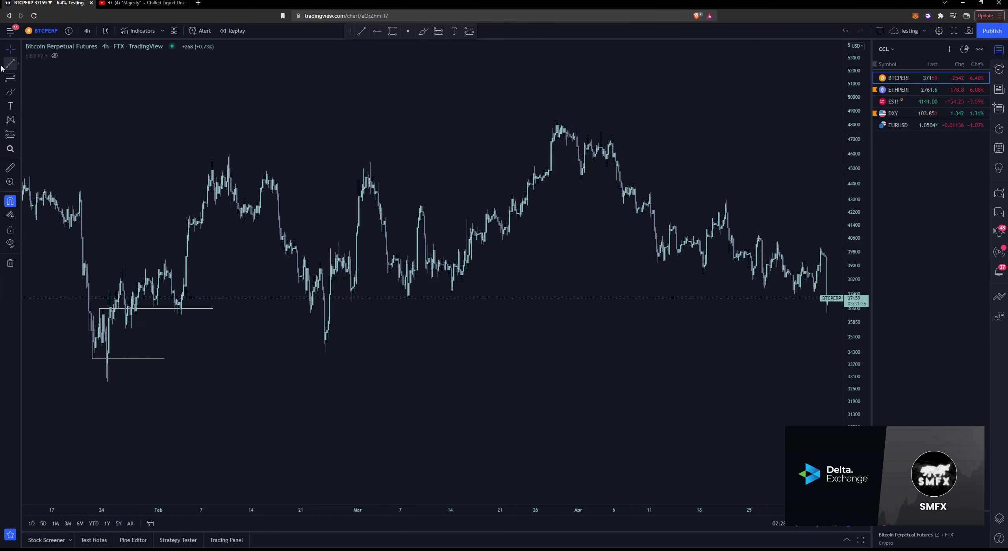
pyautogui.click(126, 329)
pyautogui.click(201, 311)
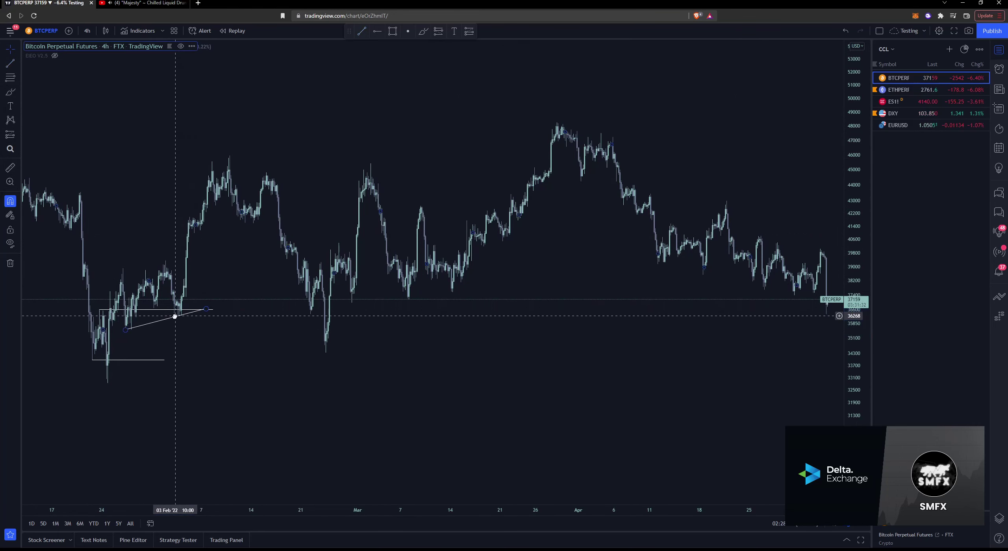
pyautogui.click(176, 327)
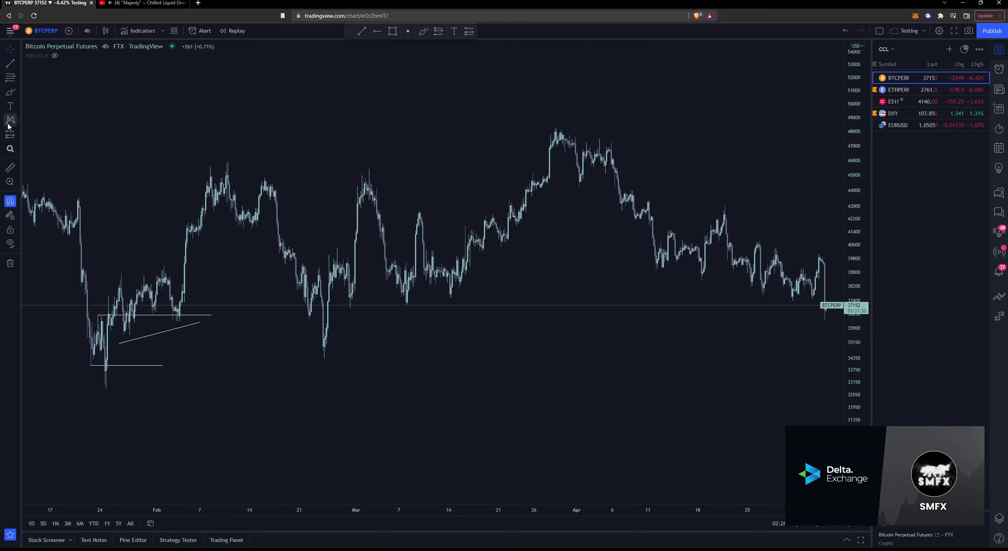
# - Shift the chart down and draw a short level high above price, near 53,000
pyautogui.click(10, 149)
pyautogui.click(159, 344)
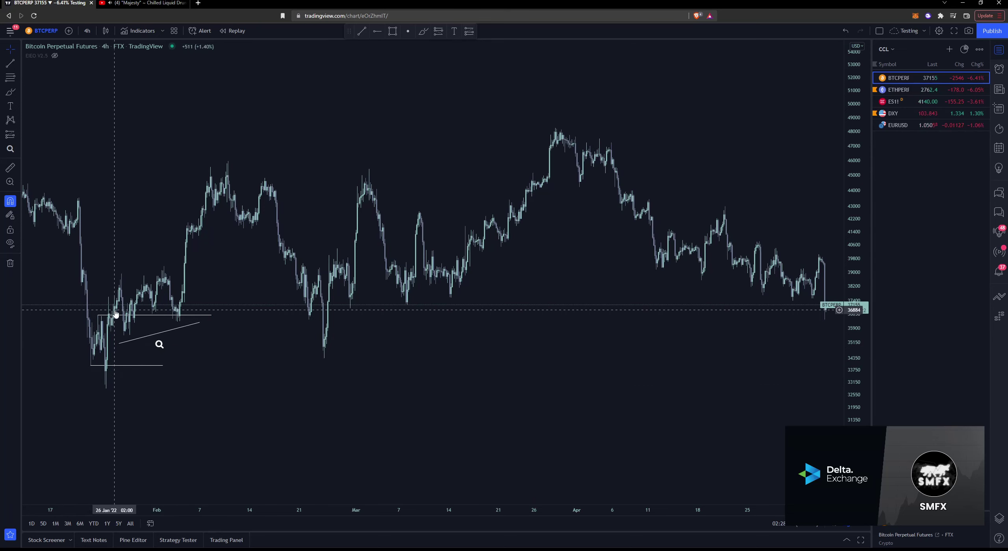
pyautogui.moveTo(259, 286); pyautogui.dragTo(254, 307)
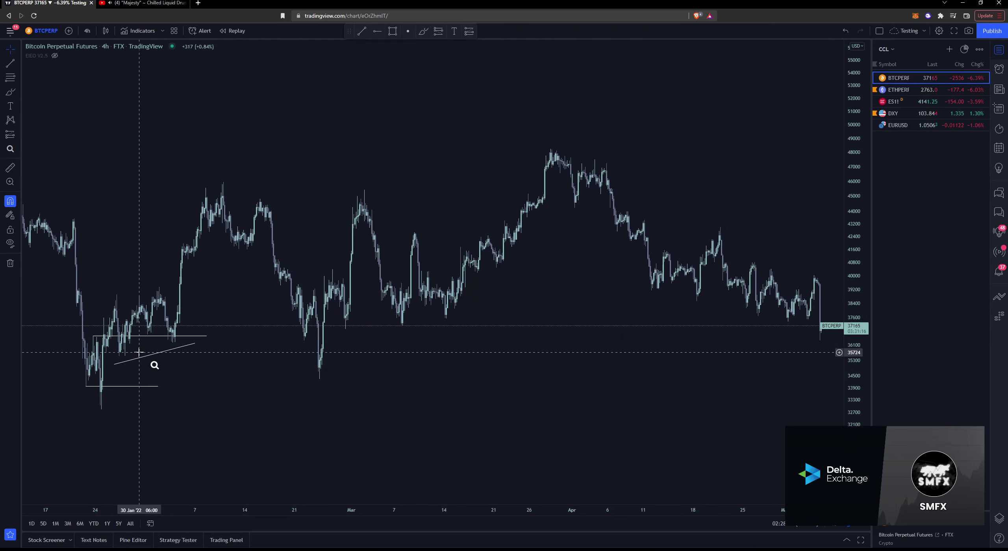
pyautogui.moveTo(303, 198); pyautogui.dragTo(295, 227)
pyautogui.click(10, 63)
pyautogui.click(253, 113)
pyautogui.click(341, 113)
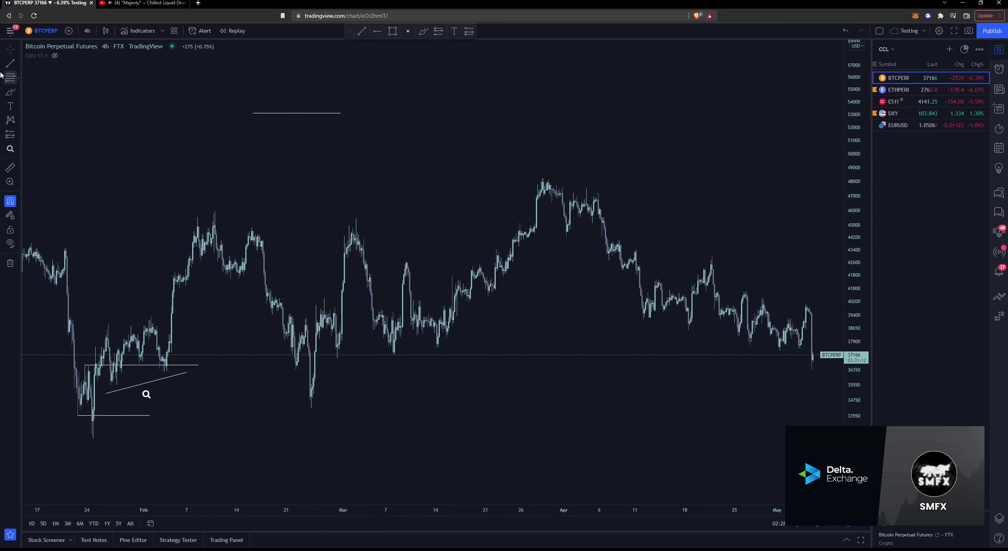
pyautogui.click(9, 93)
# - Sketch a freehand V-shaped path with a loop, climb, arrowhead and drop-and-rise around the high level
pyautogui.moveTo(248, 115)
pyautogui.mouseDown()
pyautogui.moveTo(269, 162)
pyautogui.moveTo(283, 138)
pyautogui.moveTo(289, 169)
pyautogui.moveTo(308, 103)
pyautogui.moveTo(319, 126)
pyautogui.mouseUp()
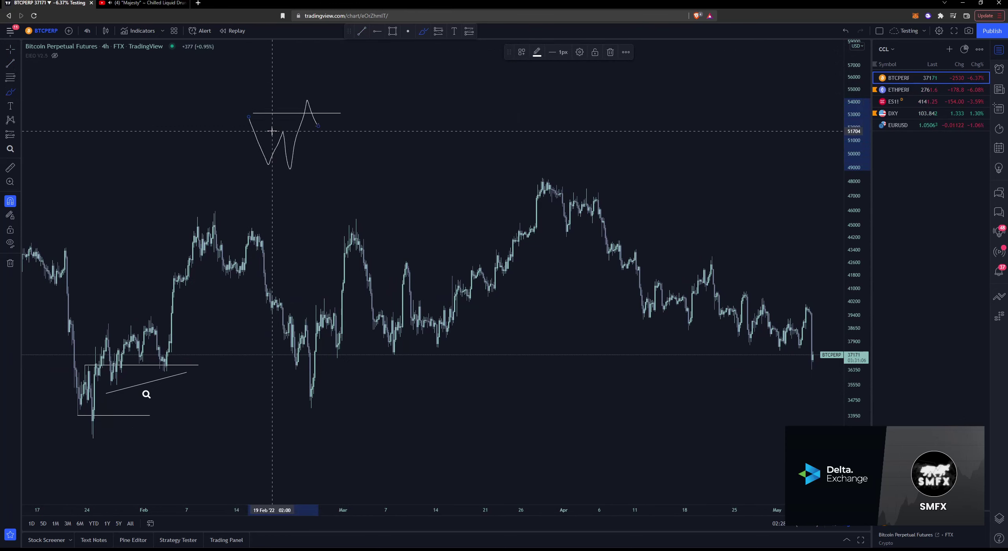
pyautogui.moveTo(269, 161); pyautogui.dragTo(266, 164)
pyautogui.moveTo(314, 124)
pyautogui.mouseDown()
pyautogui.moveTo(323, 132)
pyautogui.moveTo(362, 87)
pyautogui.mouseUp()
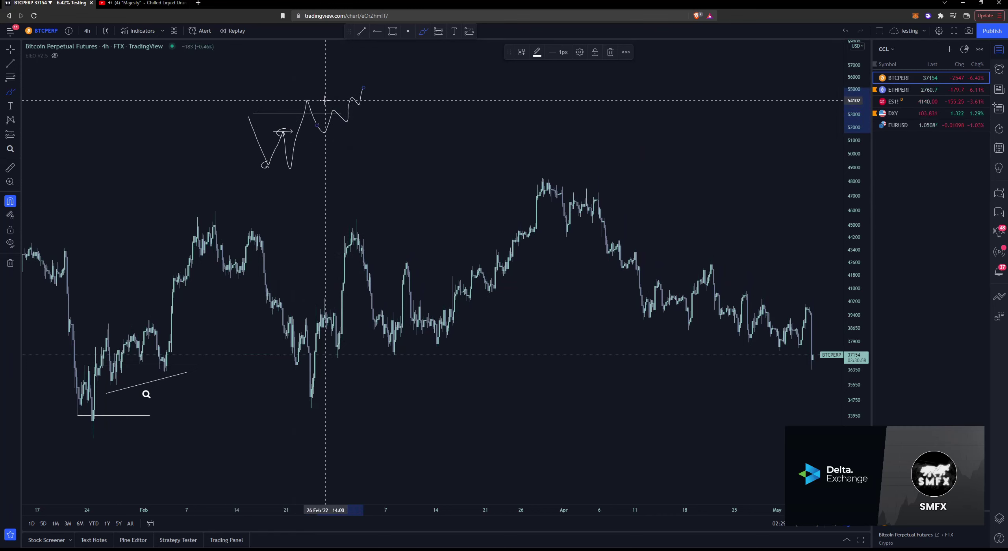
pyautogui.moveTo(361, 95)
pyautogui.mouseDown()
pyautogui.moveTo(366, 81)
pyautogui.moveTo(372, 123)
pyautogui.mouseUp()
pyautogui.moveTo(315, 151)
pyautogui.mouseDown()
pyautogui.moveTo(355, 116)
pyautogui.moveTo(377, 138)
pyautogui.moveTo(405, 110)
pyautogui.mouseUp()
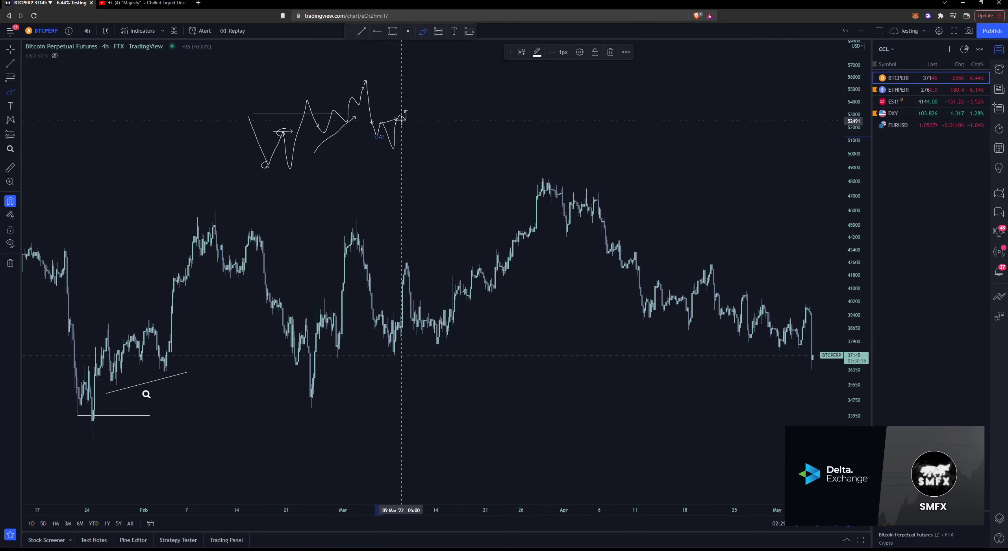
pyautogui.hotkey('alt', 't')
# - Draw short levels at the late-February low and the bounce near 39,400
pyautogui.click(295, 371)
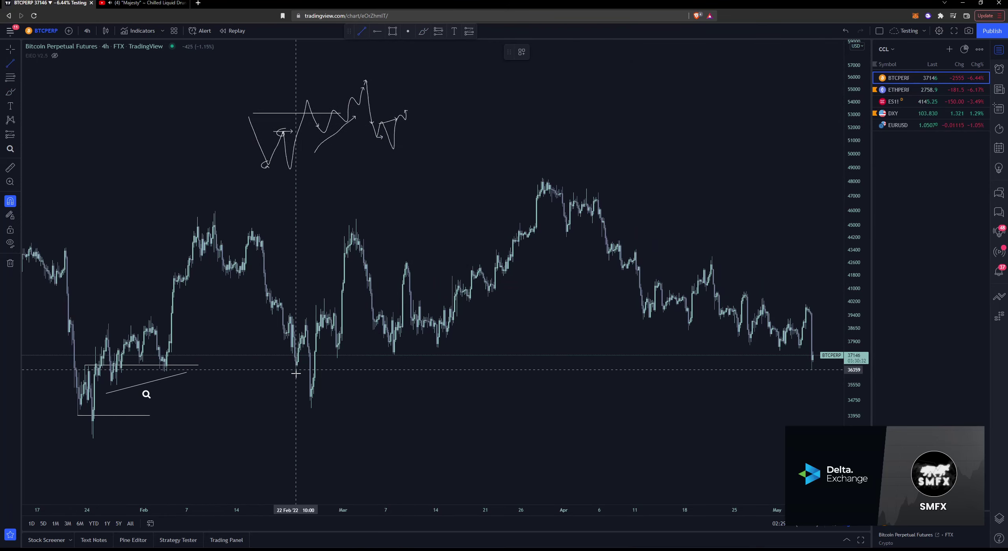
pyautogui.click(354, 370)
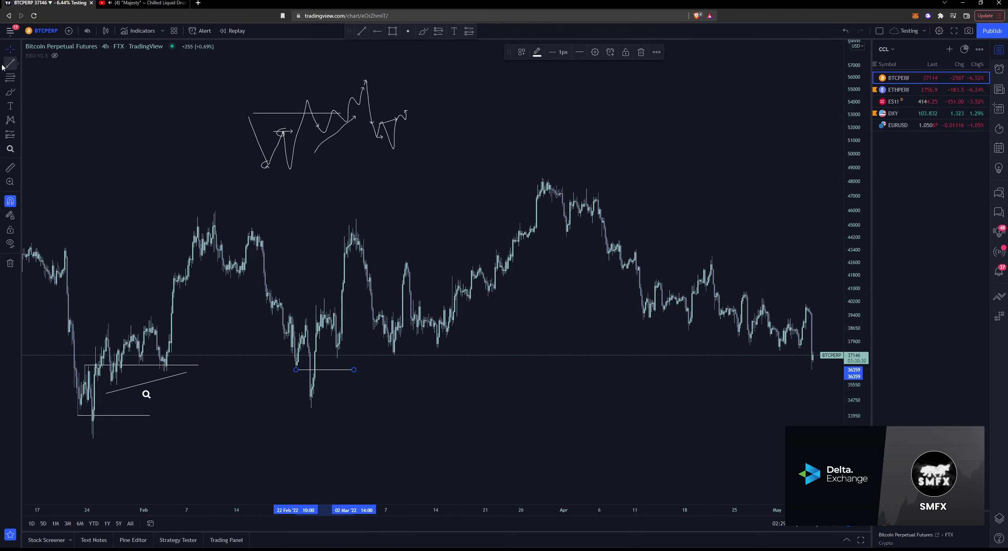
pyautogui.press('Escape')
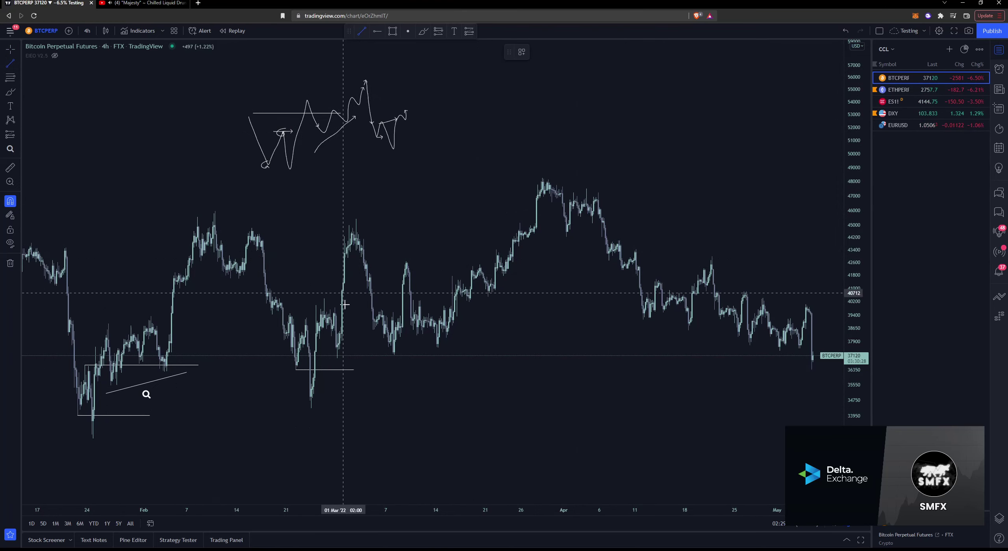
pyautogui.click(307, 318)
pyautogui.click(379, 318)
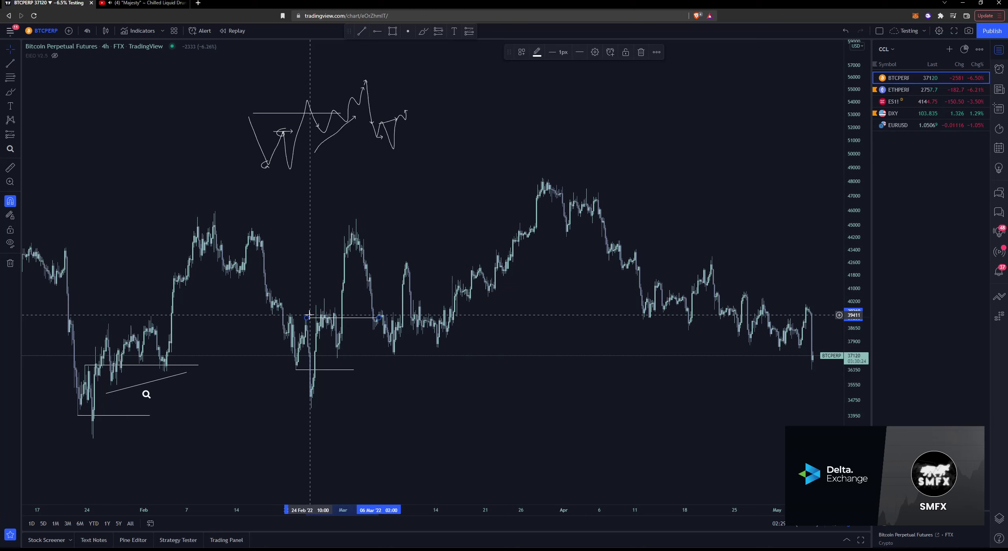
# - Draw a long level from 28 February near the lows across to current price
pyautogui.moveTo(541, 292); pyautogui.dragTo(509, 292)
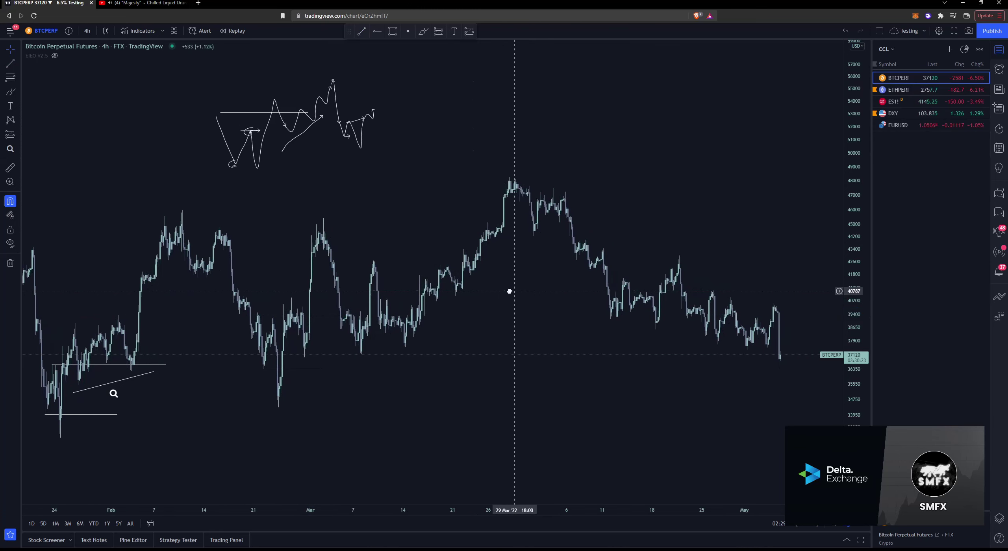
pyautogui.click(8, 65)
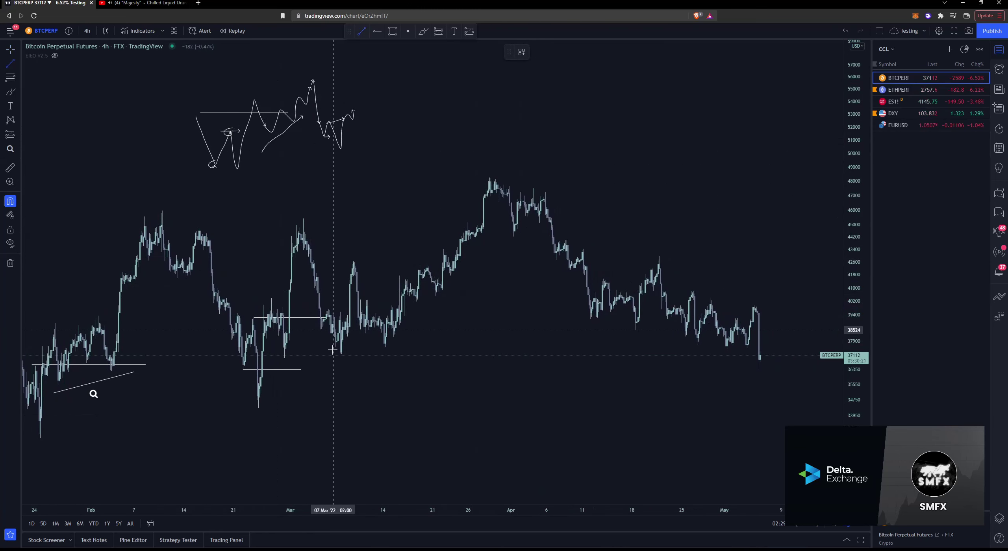
pyautogui.click(285, 357)
pyautogui.click(751, 357)
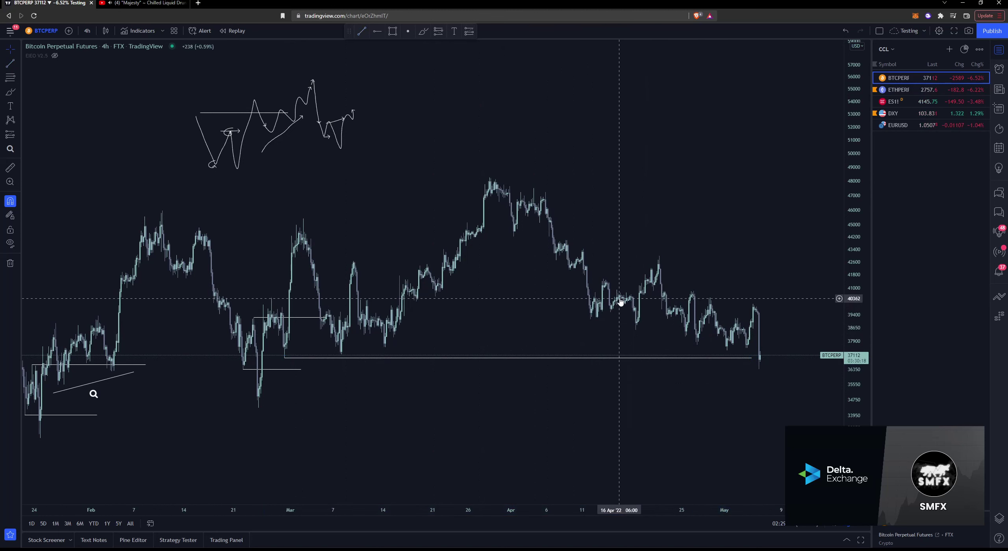
pyautogui.moveTo(620, 292); pyautogui.dragTo(624, 266)
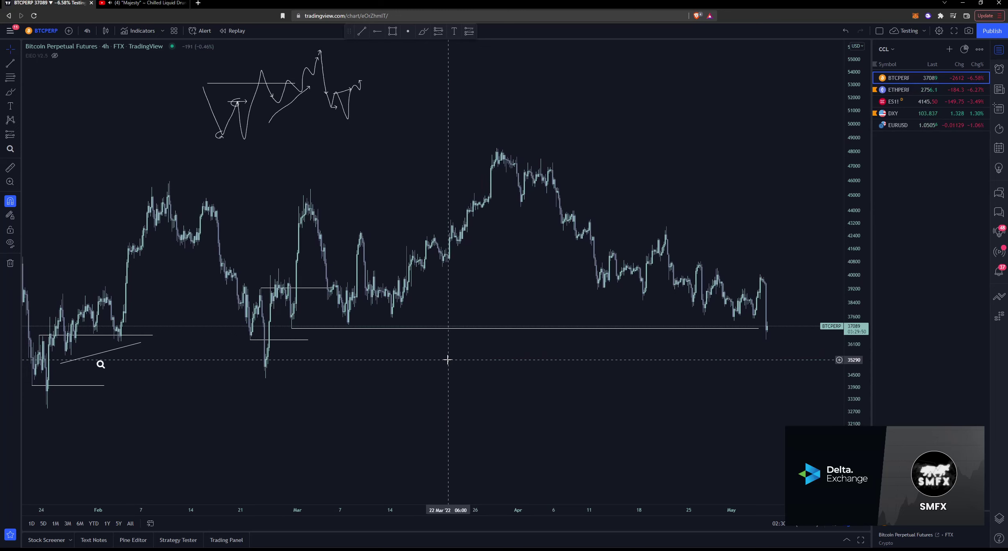
# - Sketch a small freehand dip below the last candle
pyautogui.moveTo(444, 355); pyautogui.dragTo(428, 367)
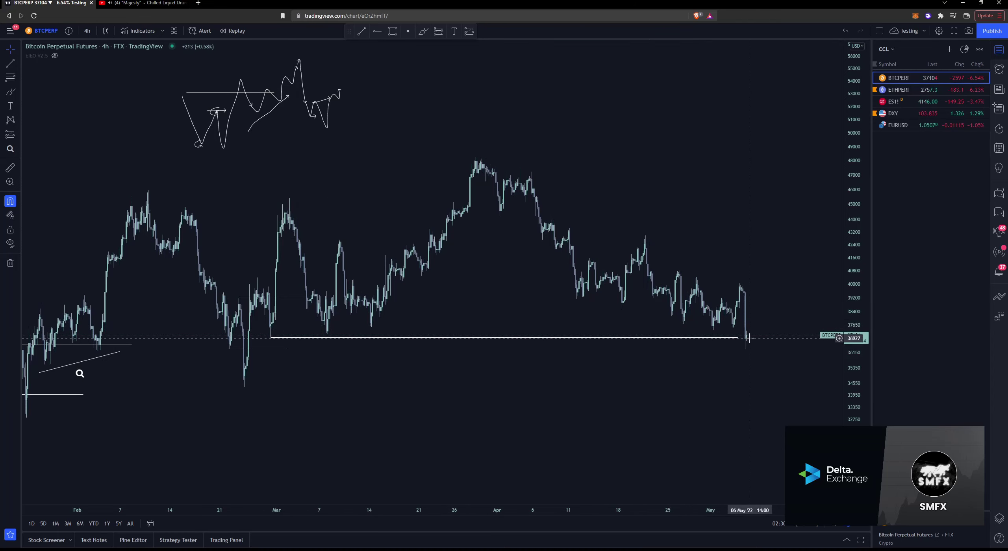
pyautogui.hotkey('alt', 'b')
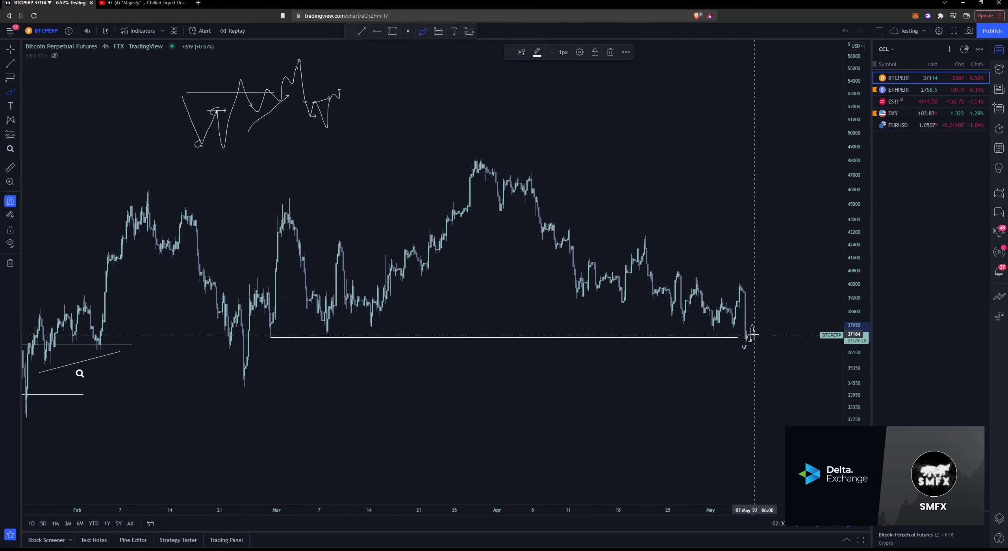
pyautogui.moveTo(753, 335)
pyautogui.mouseDown()
pyautogui.moveTo(760, 354)
pyautogui.moveTo(766, 320)
pyautogui.moveTo(748, 346)
pyautogui.mouseUp()
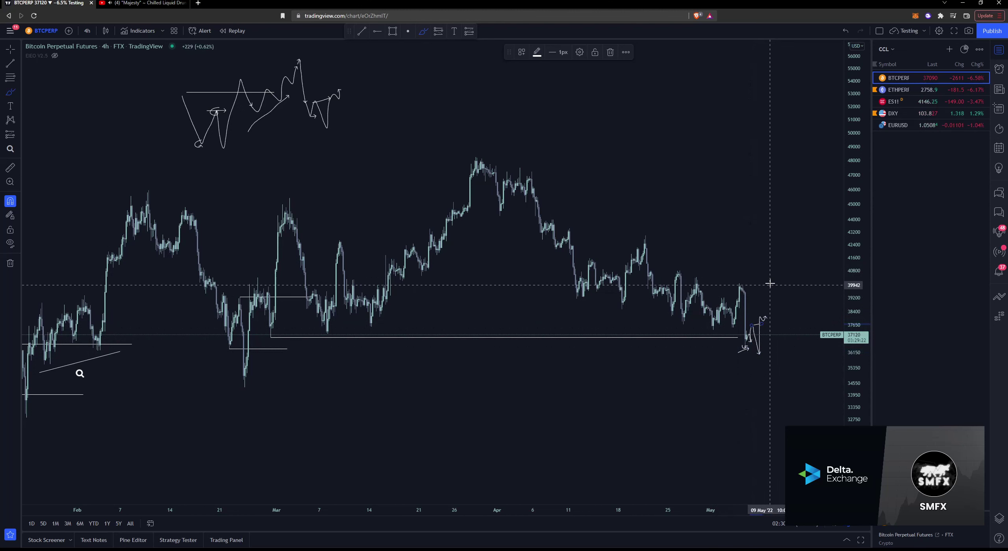
# - Draw a level near 46,000 from the mid-February high into April
pyautogui.hotkey('alt', 't')
pyautogui.click(149, 189)
pyautogui.click(576, 191)
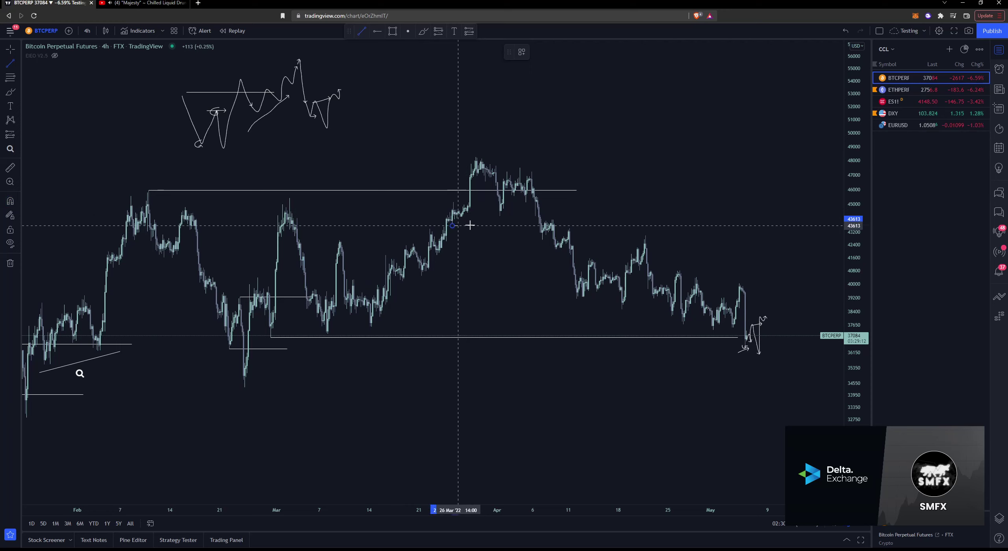
# - Finish the level around 43,600 and add a level near 34,300 from the late-February low to May
pyautogui.click(763, 226)
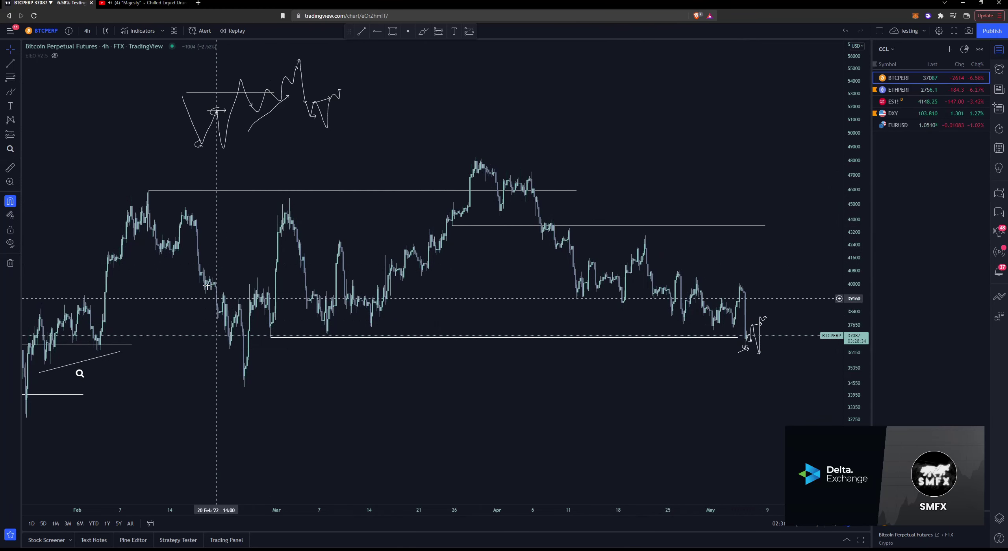
pyautogui.click(10, 63)
pyautogui.click(244, 387)
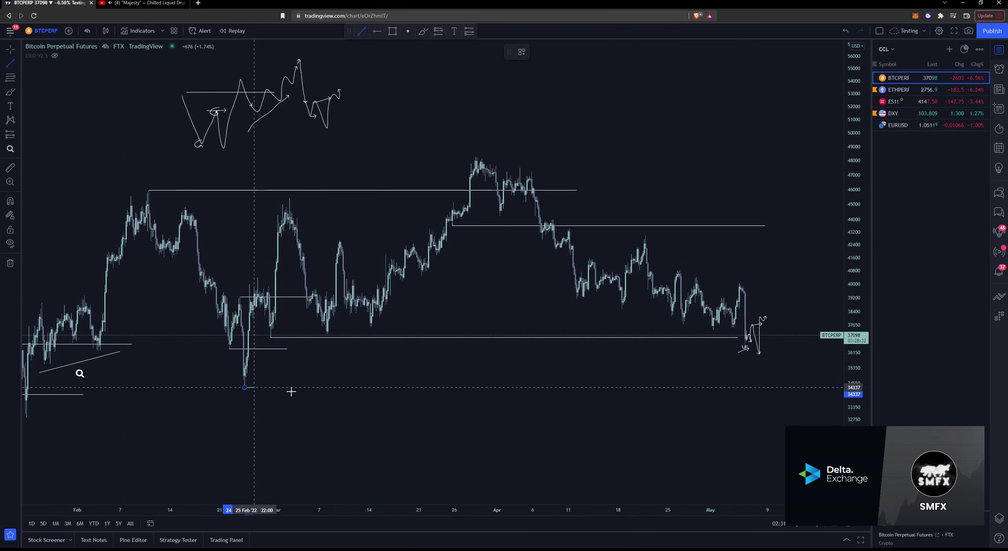
pyautogui.click(765, 388)
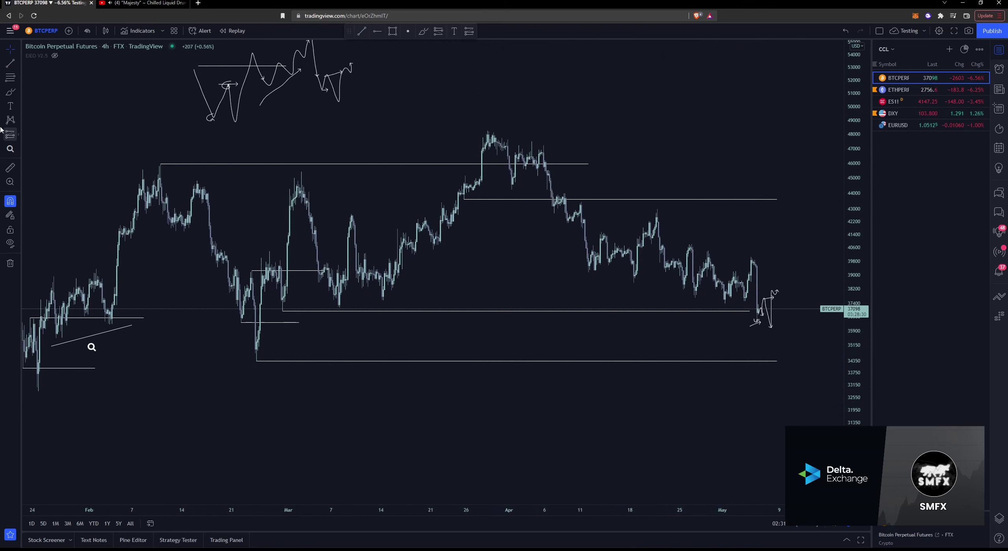
# - Sketch a dip below the February-low level and a curve under the lows, then load ETHPERP
pyautogui.moveTo(771, 348); pyautogui.dragTo(773, 359)
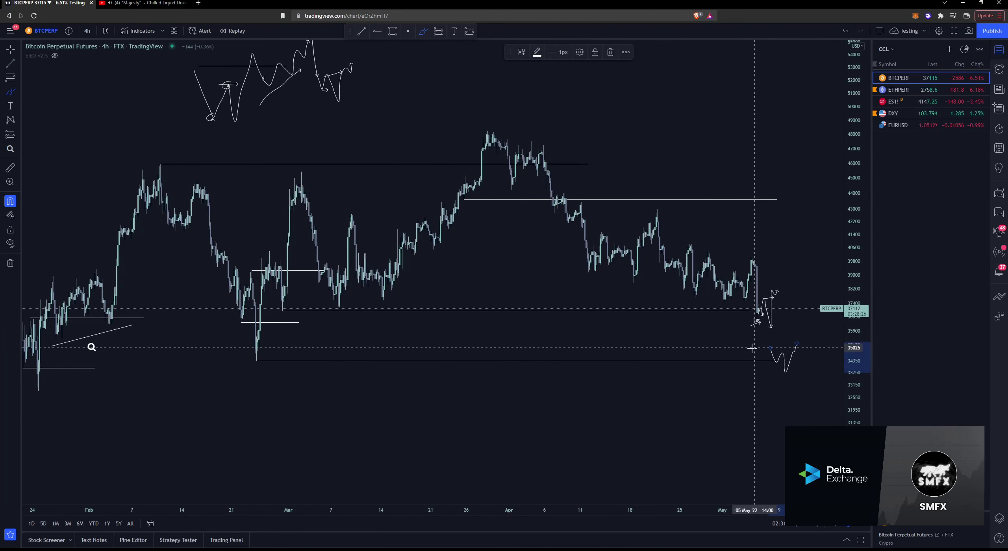
pyautogui.scroll(-3, 529, 385)
pyautogui.scroll(3, 508, 386)
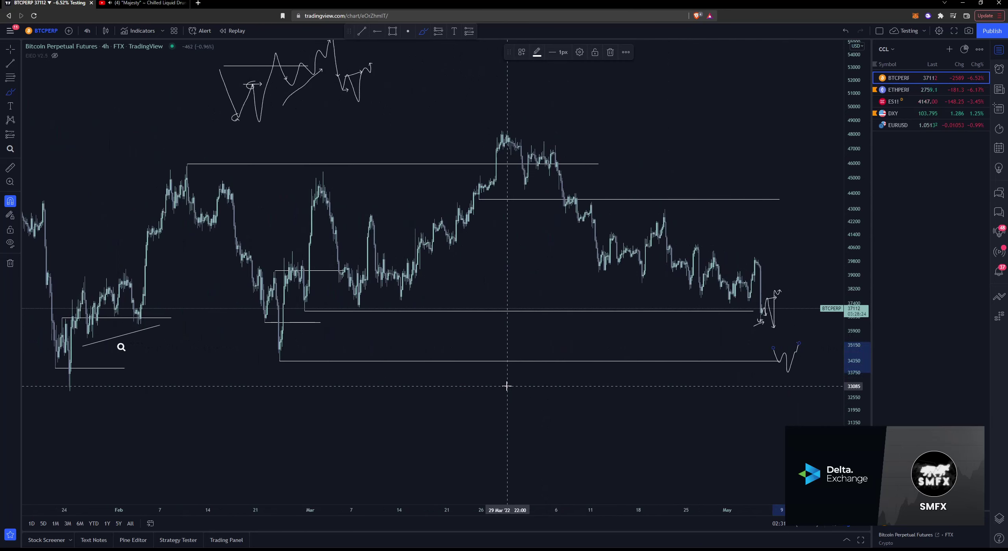
pyautogui.moveTo(154, 398); pyautogui.dragTo(351, 370)
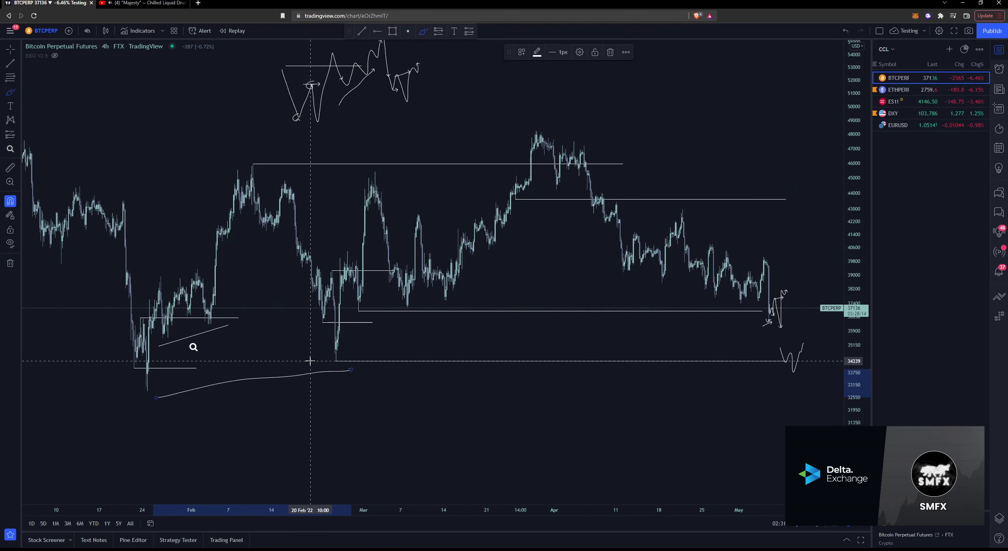
pyautogui.scroll(3, 676, 342)
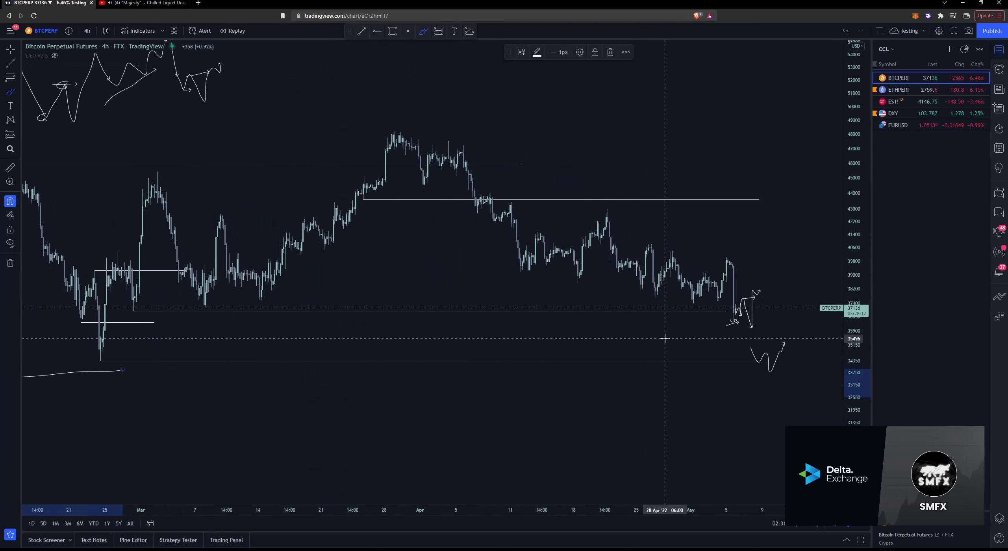
pyautogui.click(899, 90)
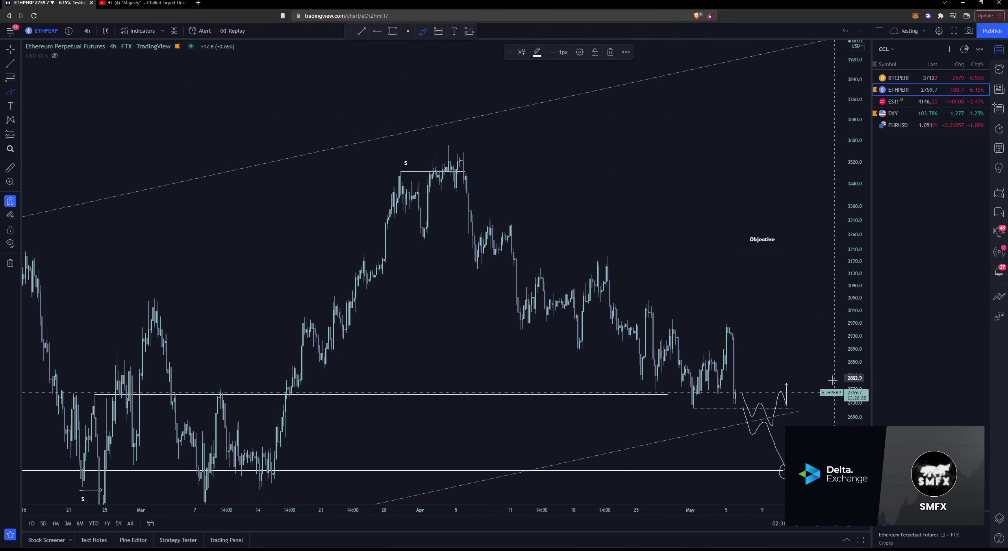
pyautogui.moveTo(701, 475); pyautogui.dragTo(771, 412)
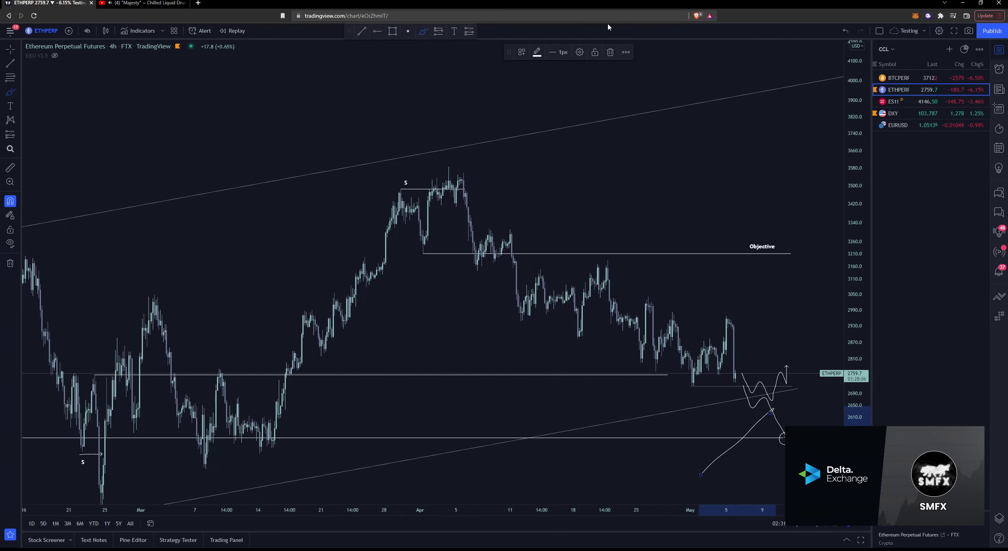
pyautogui.click(842, 32)
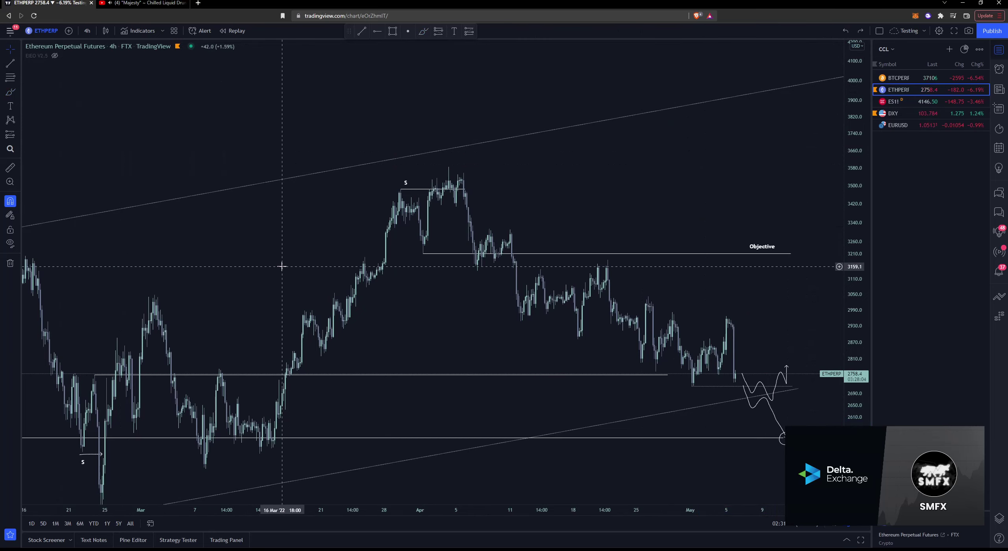
pyautogui.moveTo(282, 271); pyautogui.dragTo(552, 177)
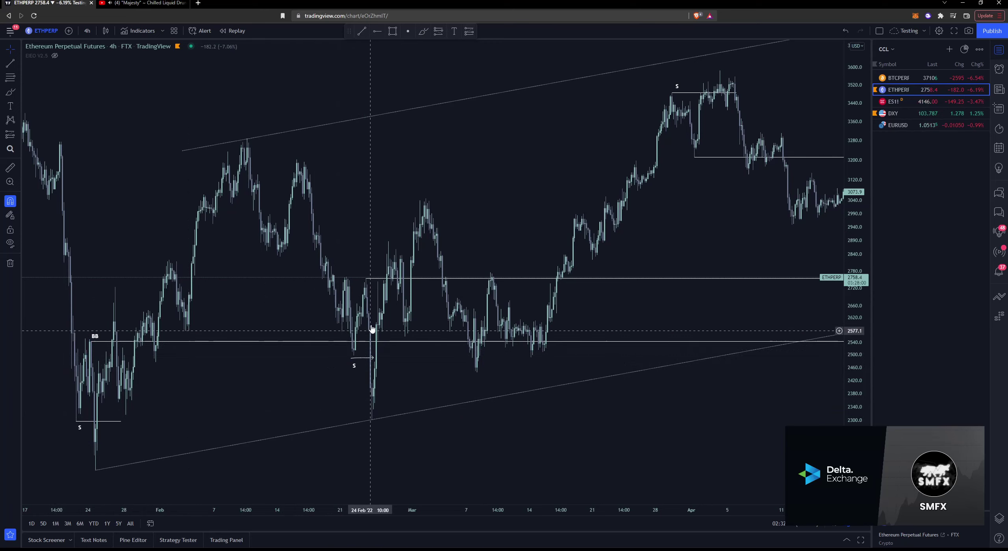
pyautogui.moveTo(497, 268); pyautogui.dragTo(162, 236)
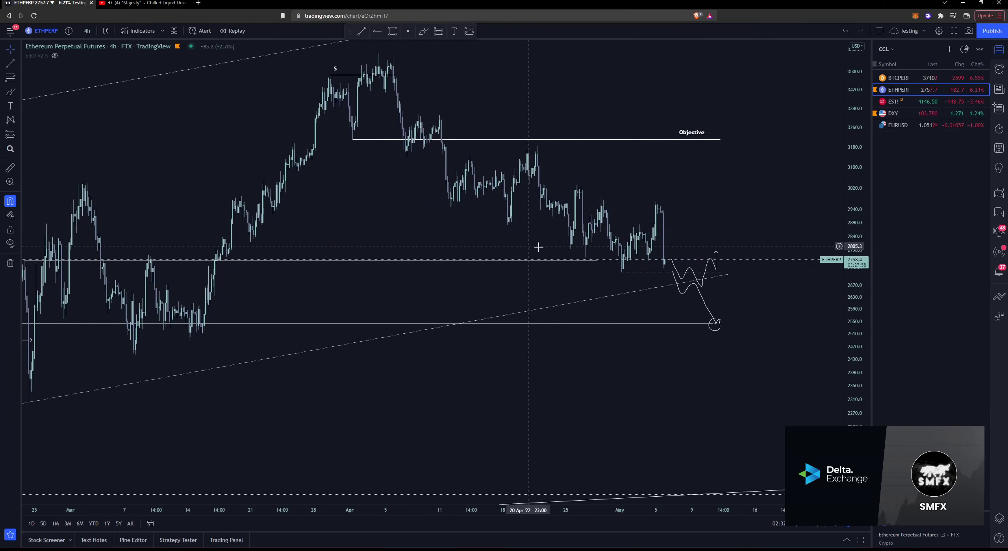
pyautogui.click(599, 263)
pyautogui.press('Escape')
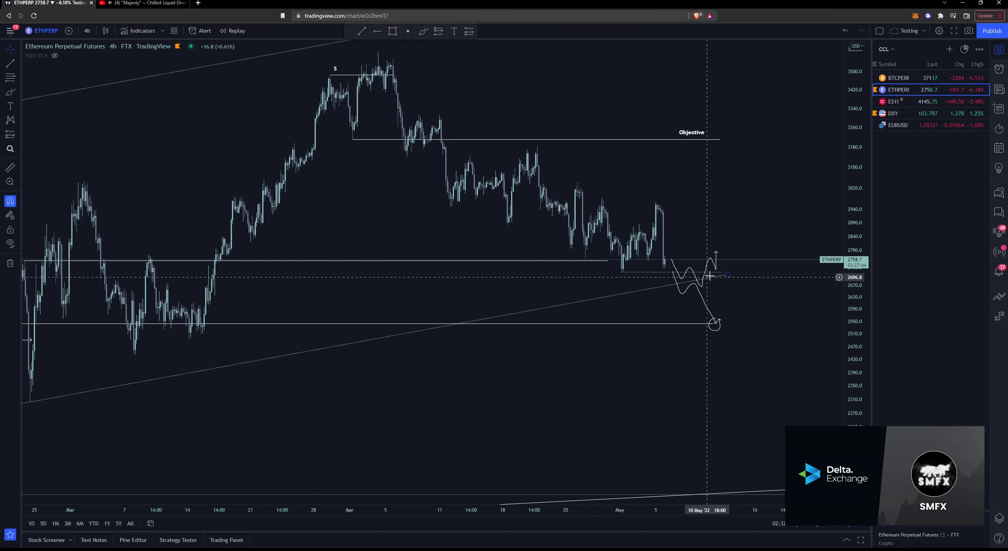
pyautogui.scroll(-6, 691, 262)
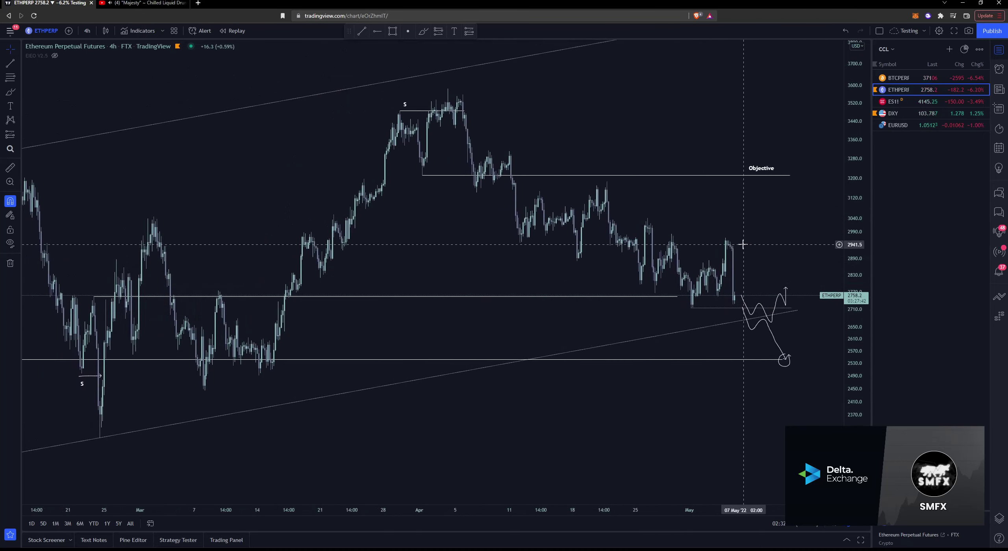
pyautogui.moveTo(721, 231); pyautogui.dragTo(718, 232)
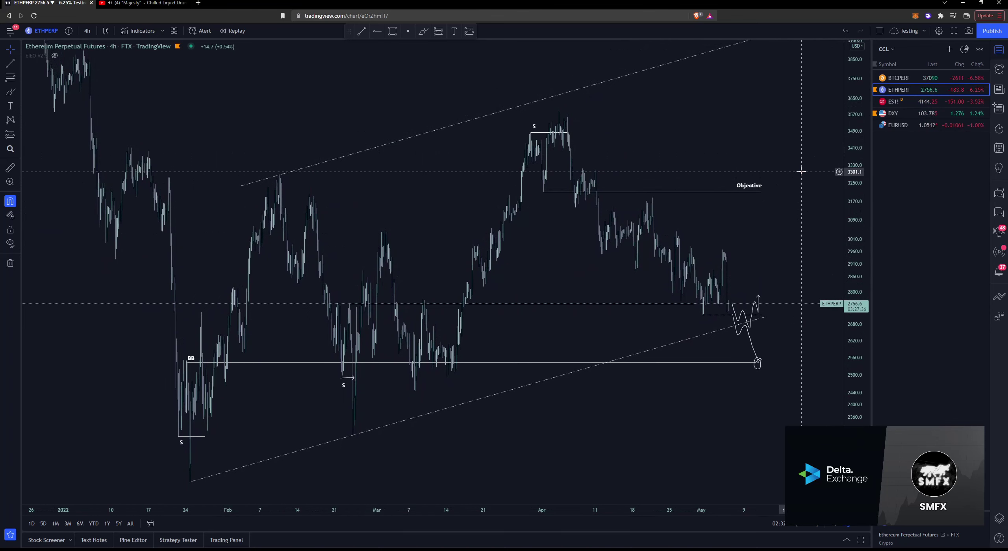
pyautogui.moveTo(749, 168); pyautogui.dragTo(706, 170)
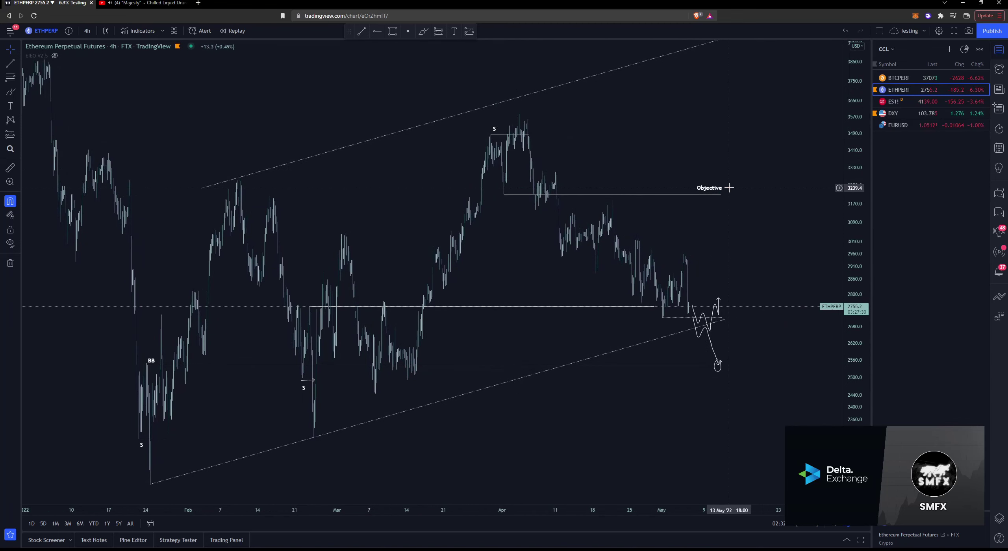
pyautogui.scroll(3, 621, 209)
pyautogui.click(378, 132)
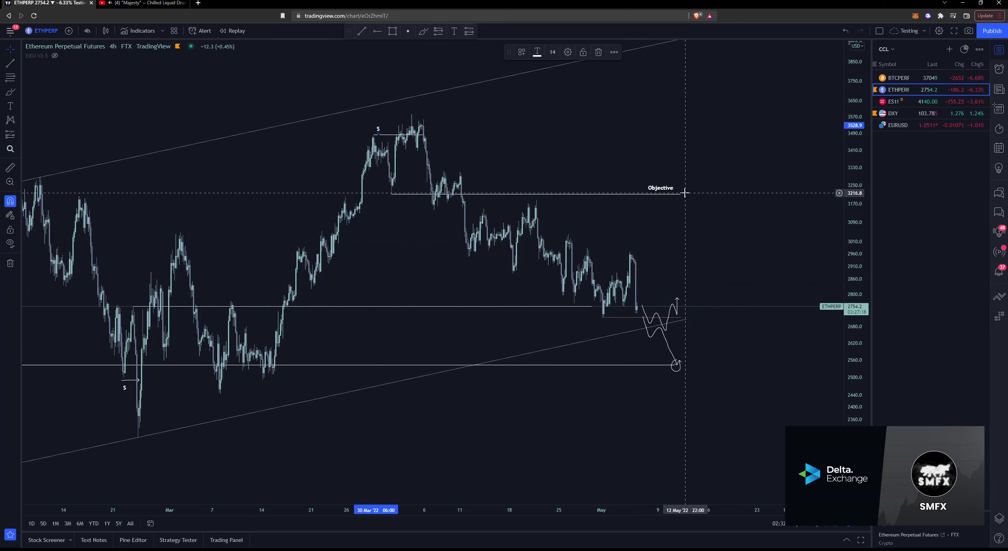
pyautogui.scroll(-5, 743, 227)
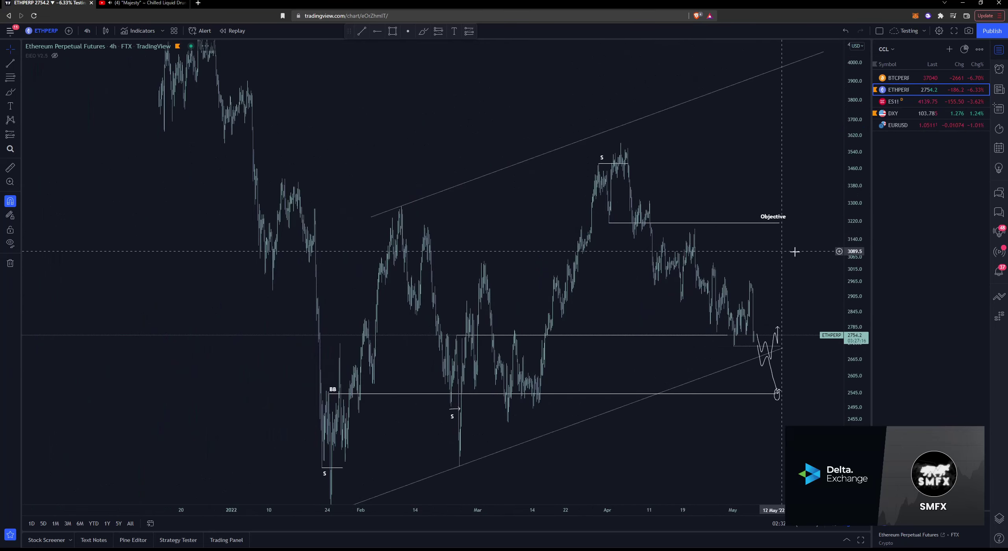
# - Sketch Ethereum rallying through the Objective level and mark the April peak with a stroke
pyautogui.click(6, 90)
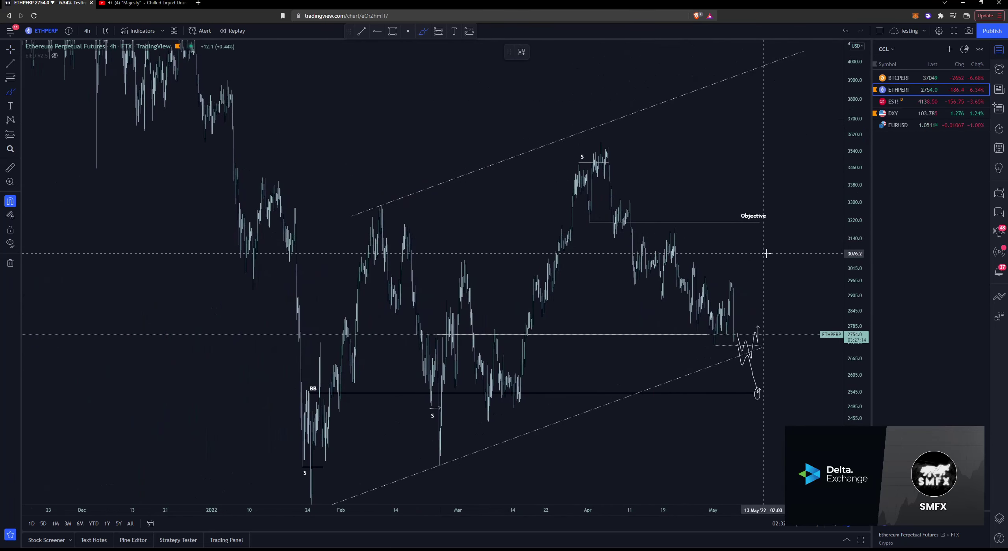
pyautogui.moveTo(773, 255); pyautogui.dragTo(789, 236)
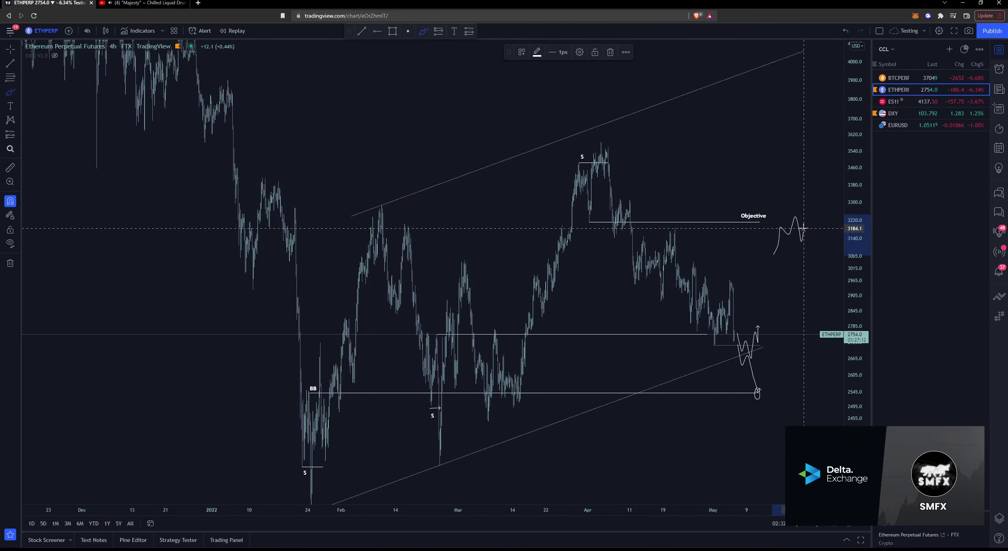
pyautogui.moveTo(779, 229); pyautogui.dragTo(787, 189)
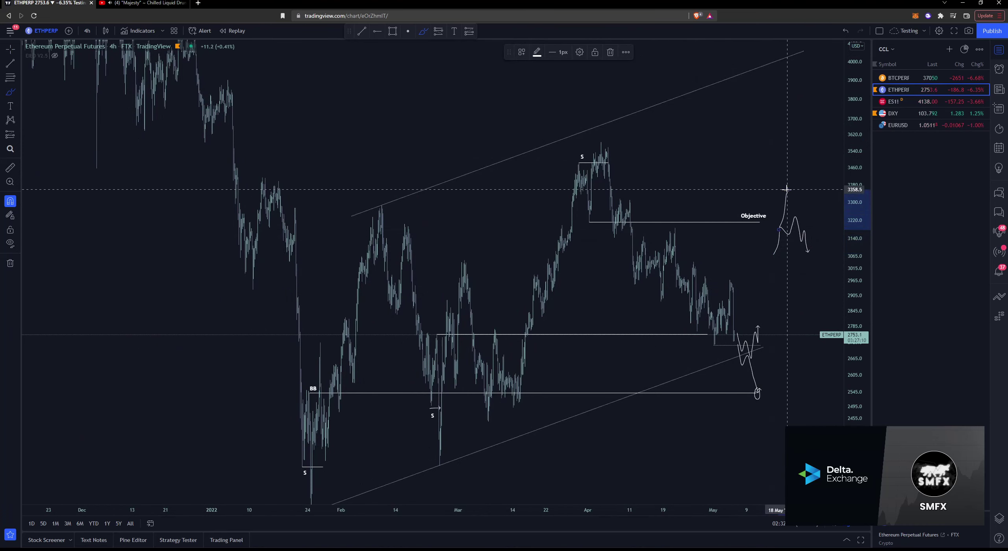
pyautogui.moveTo(665, 142); pyautogui.dragTo(630, 143)
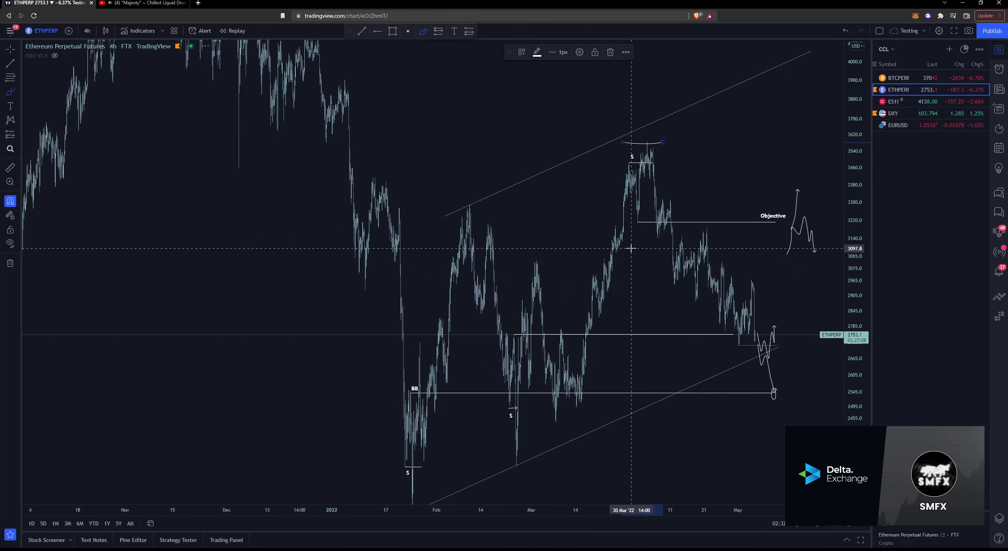
# - Load the ES1! S&P 500 E-mini futures chart on the 1-hour interval
pyautogui.scroll(3, 629, 252)
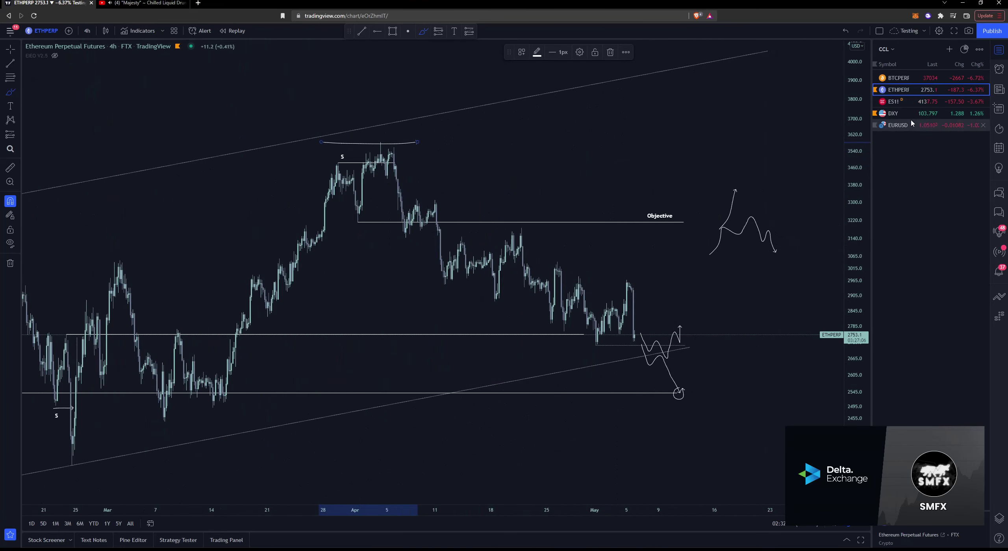
pyautogui.click(920, 101)
pyautogui.click(87, 31)
pyautogui.click(89, 233)
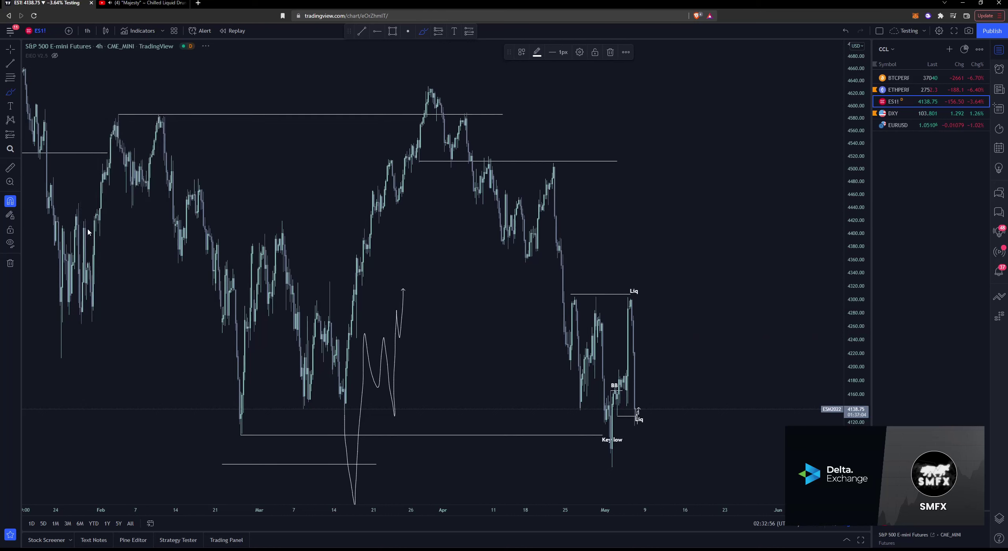
# - Delete the old freehand projection from the ES chart
pyautogui.click(8, 51)
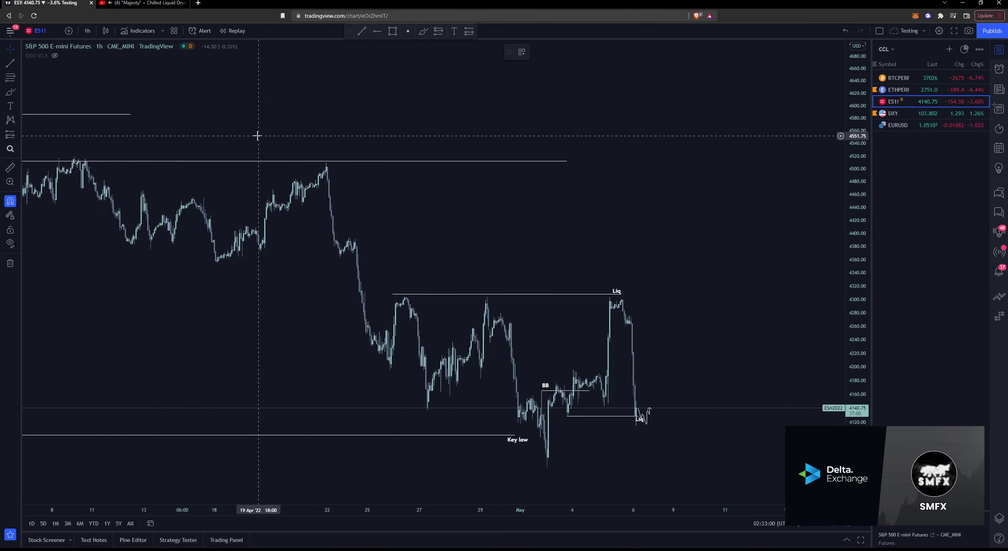
pyautogui.scroll(-3, 301, 162)
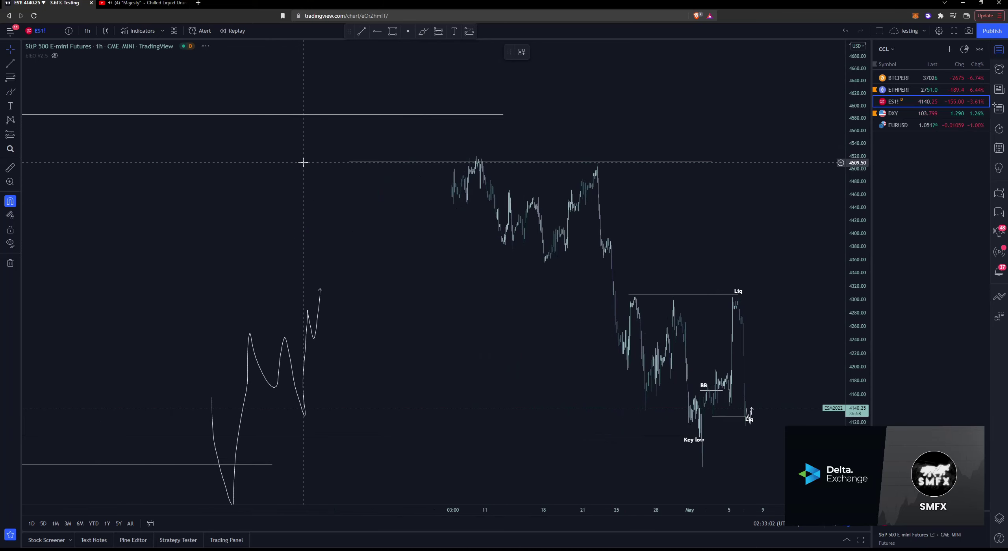
pyautogui.moveTo(384, 325); pyautogui.dragTo(459, 259)
pyautogui.scroll(-1, 455, 308)
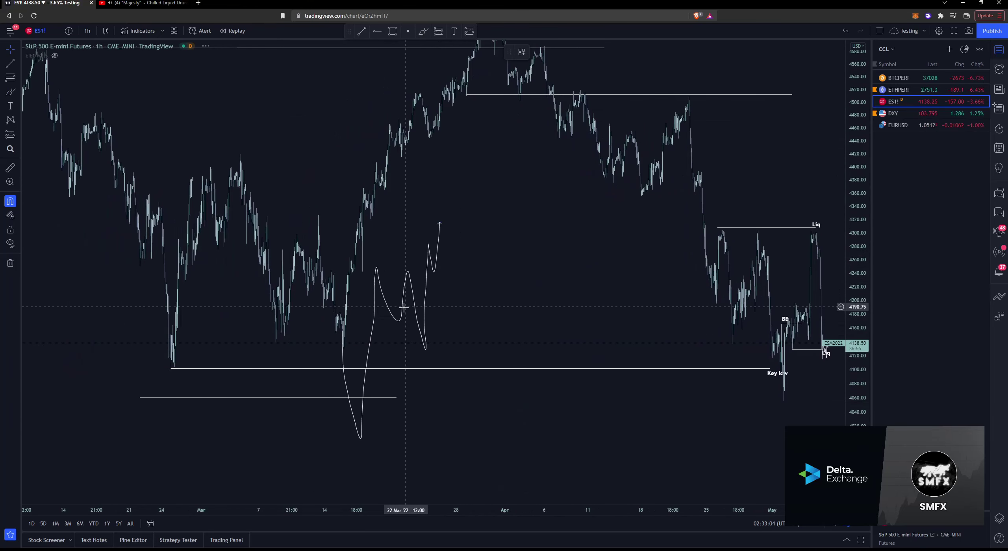
pyautogui.press('Delete')
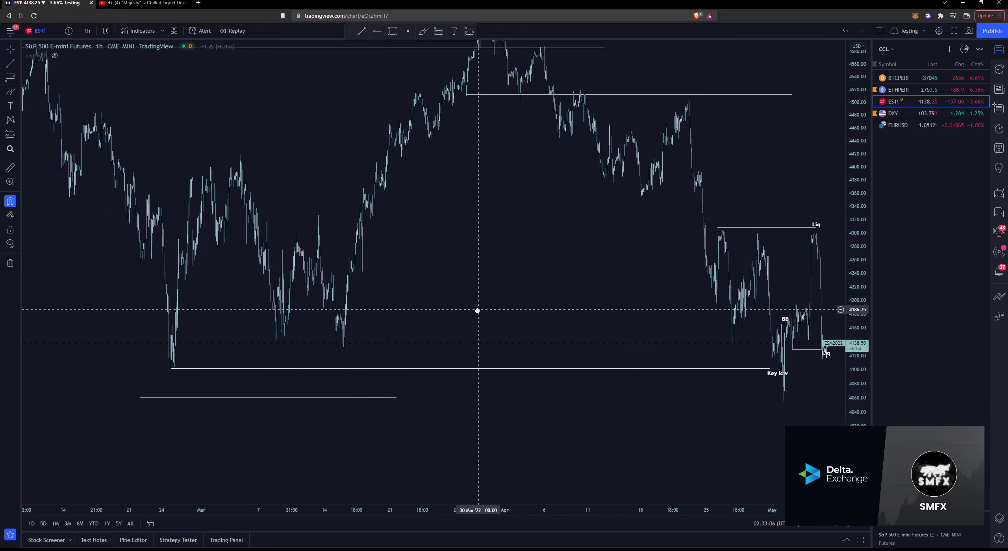
# - Reframe April price action with taller candles, then load the DXY hourly chart
pyautogui.moveTo(477, 308); pyautogui.dragTo(423, 322)
pyautogui.scroll(5, 422, 358)
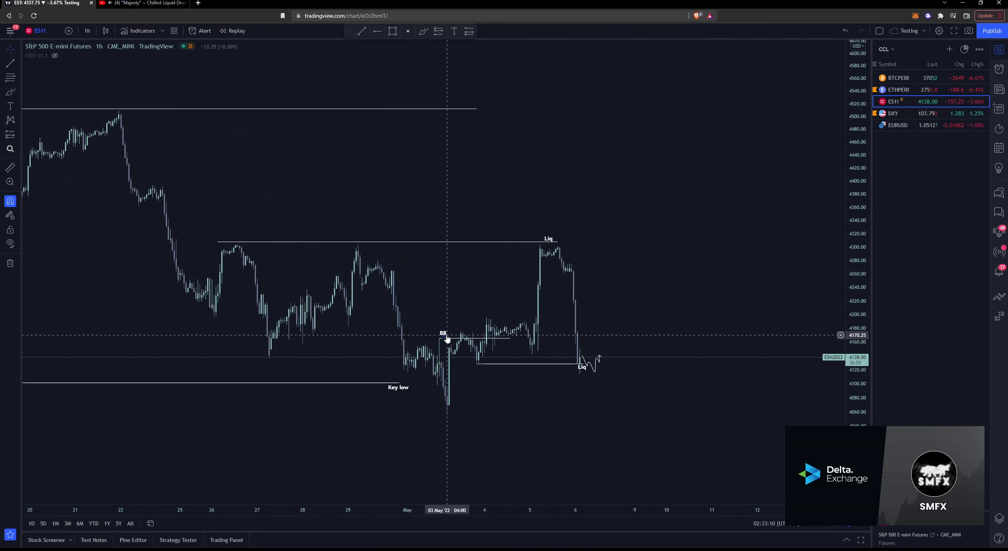
pyautogui.moveTo(559, 411); pyautogui.dragTo(654, 406)
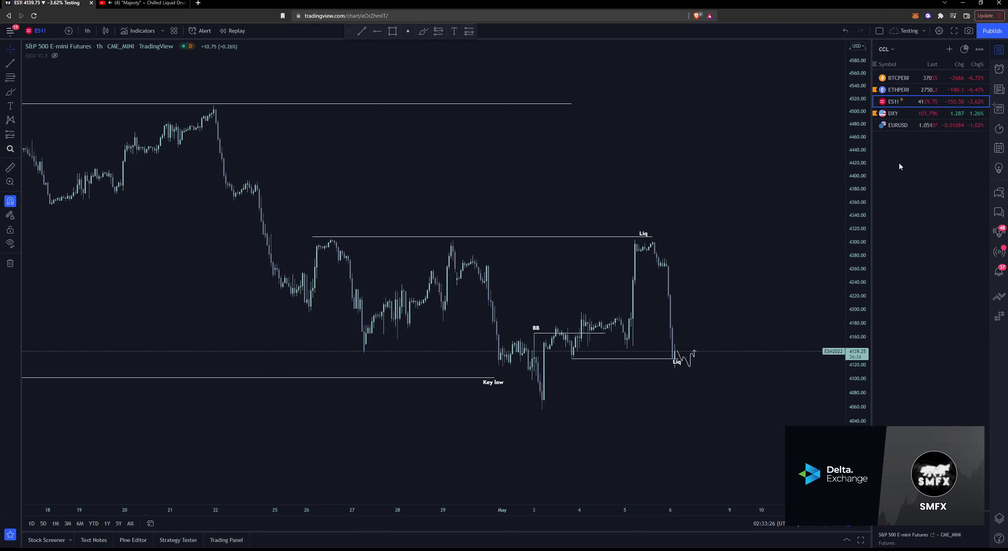
pyautogui.moveTo(869, 273); pyautogui.dragTo(791, 207)
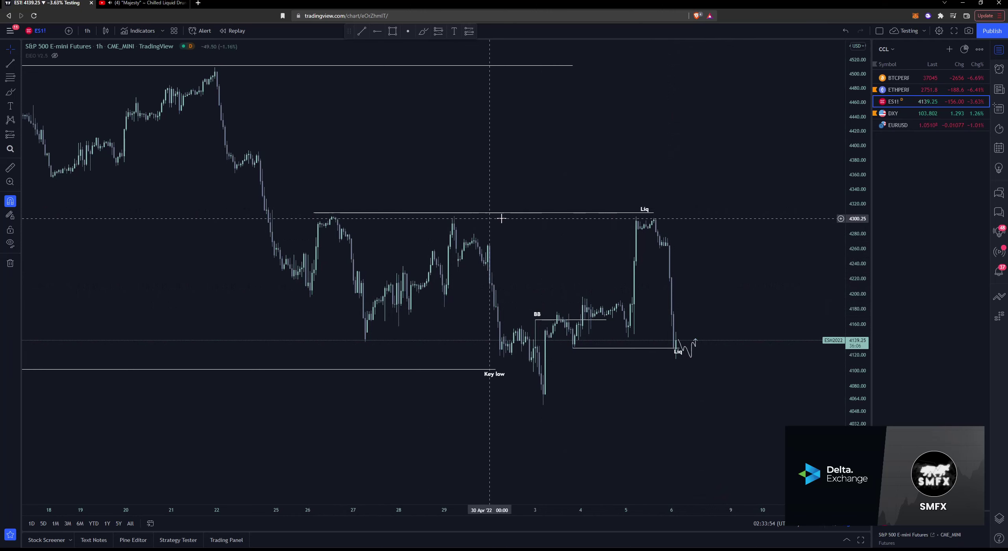
pyautogui.click(901, 114)
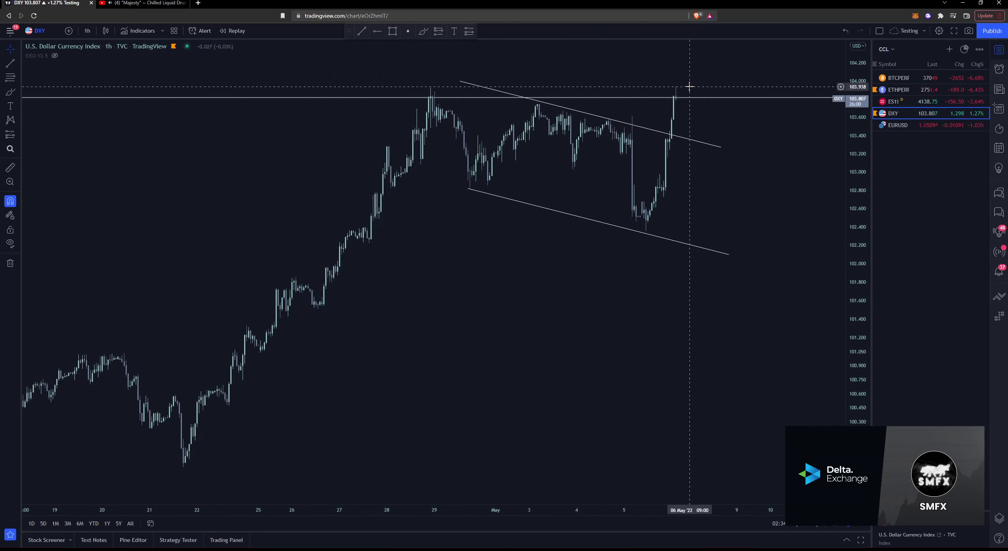
# - View DXY on the 1D chart around the 2022 rally and 103.8 level, then change to 4H
pyautogui.moveTo(576, 80); pyautogui.dragTo(573, 119)
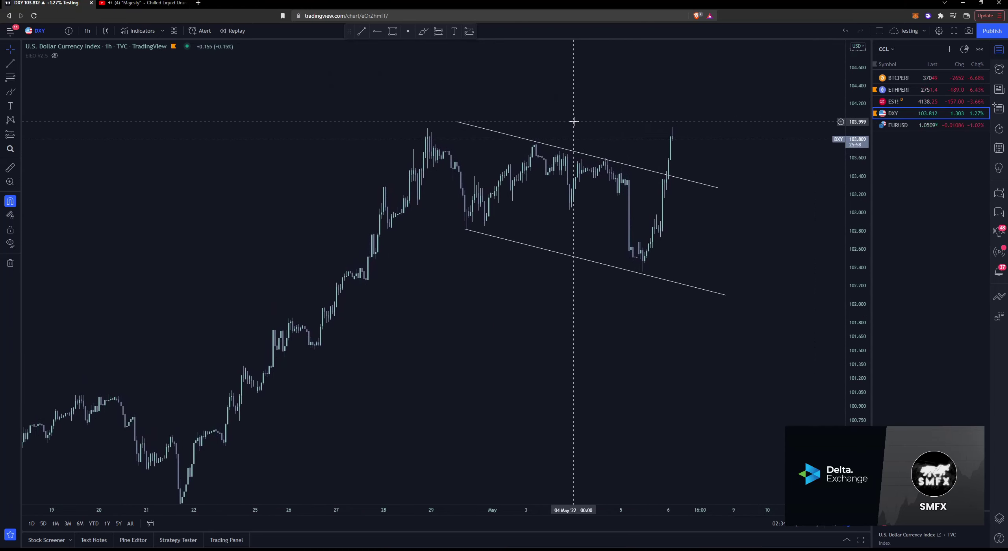
pyautogui.click(87, 31)
pyautogui.click(110, 305)
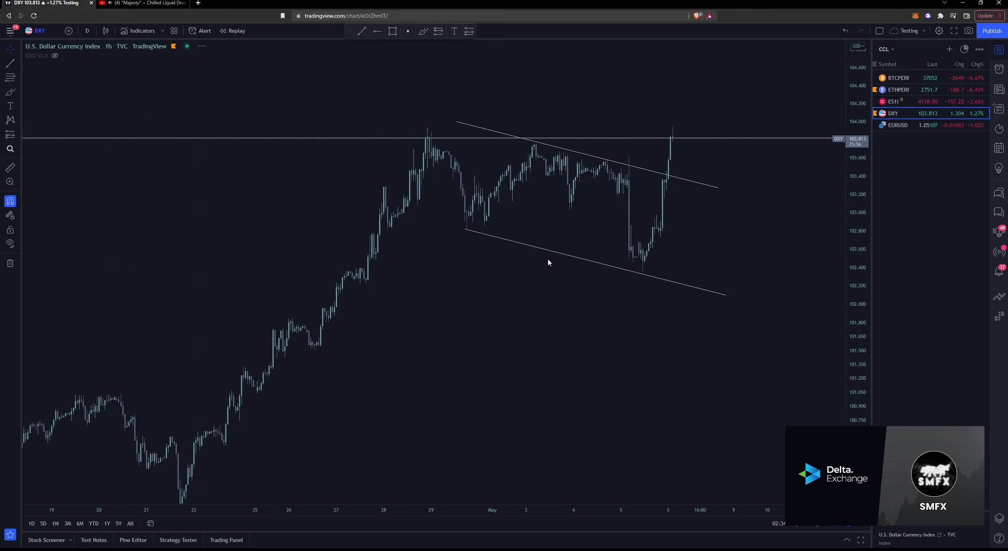
pyautogui.scroll(-5, 639, 322)
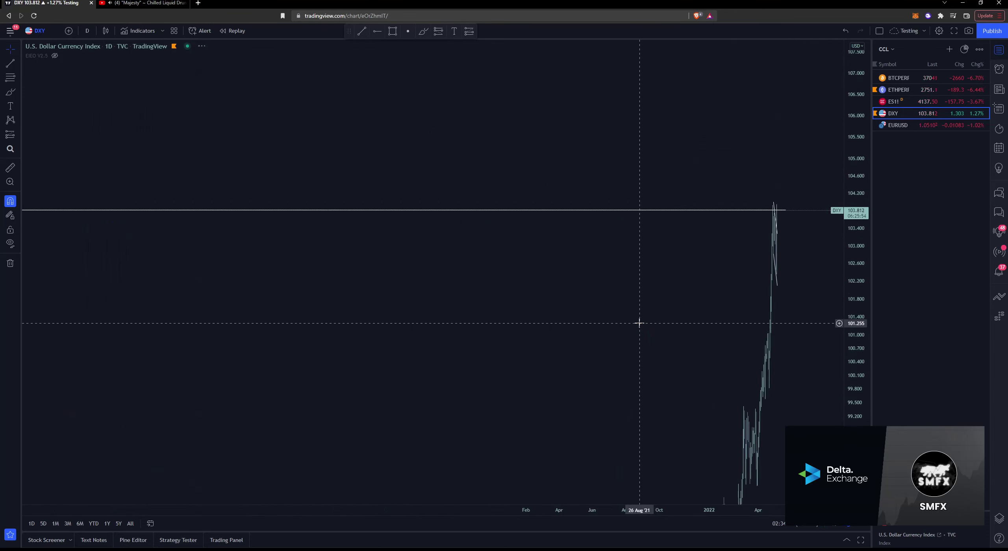
pyautogui.scroll(5, 716, 303)
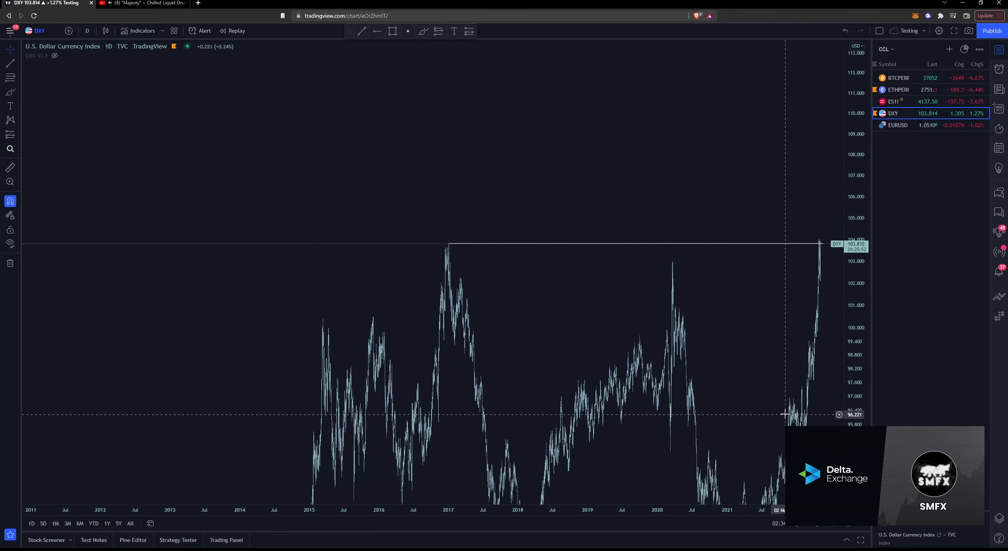
pyautogui.scroll(3, 716, 303)
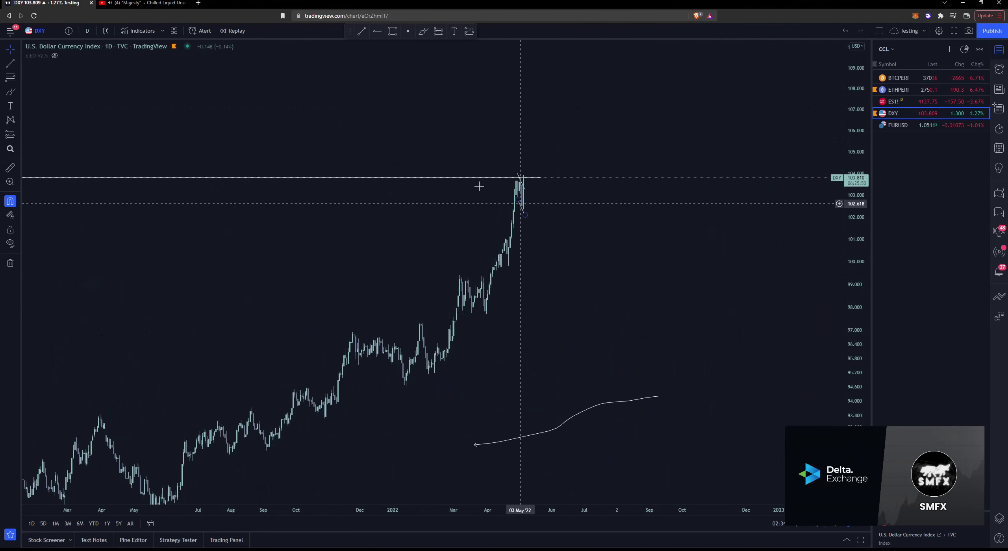
pyautogui.click(87, 31)
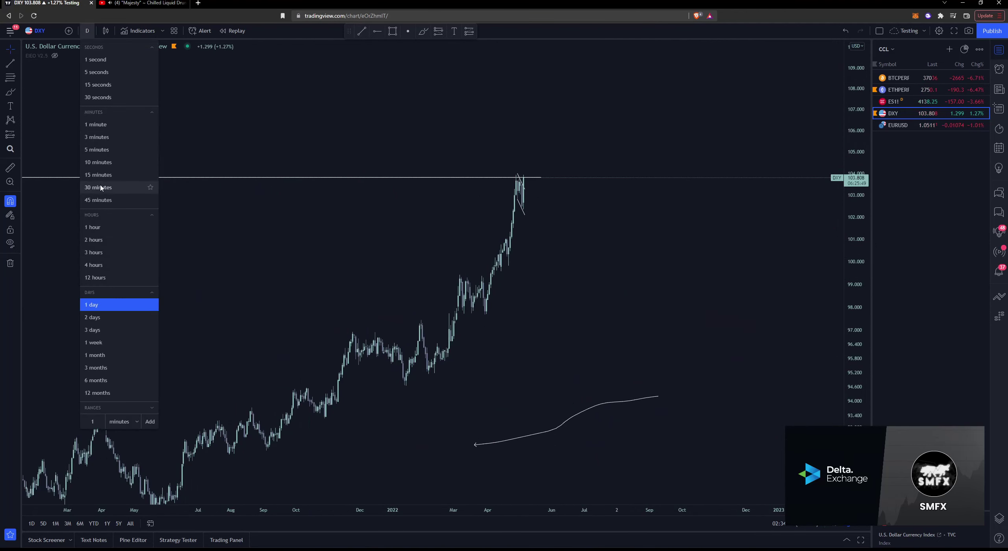
pyautogui.click(117, 265)
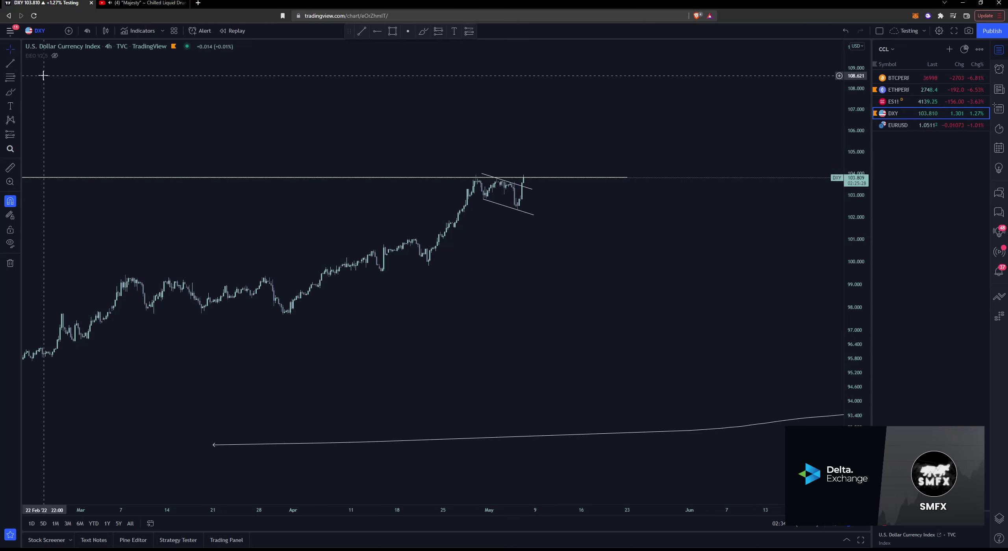
# - Brush-sketch a DXY path poking above the level, then falling toward about 100.3
pyautogui.click(10, 92)
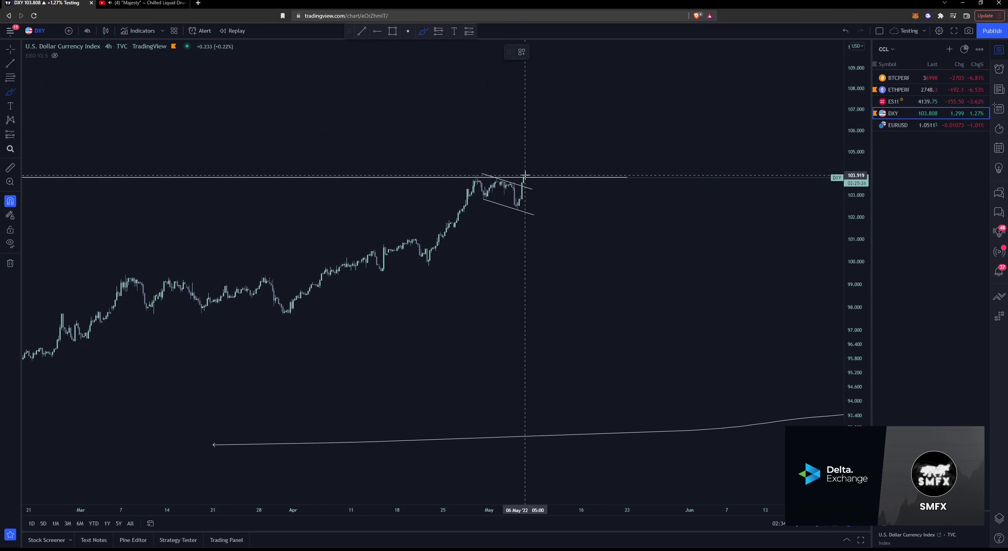
pyautogui.moveTo(525, 174); pyautogui.dragTo(531, 191)
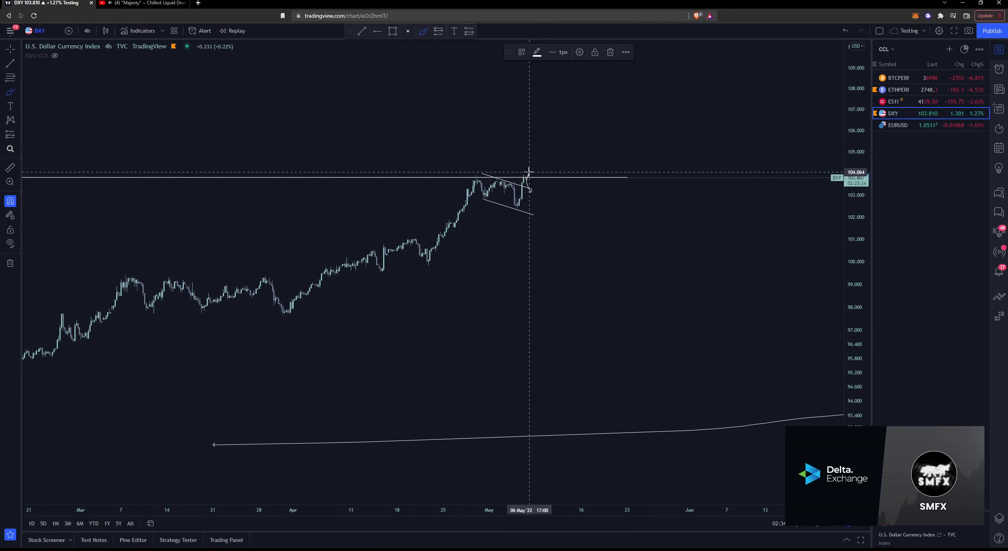
pyautogui.moveTo(531, 174); pyautogui.dragTo(545, 181)
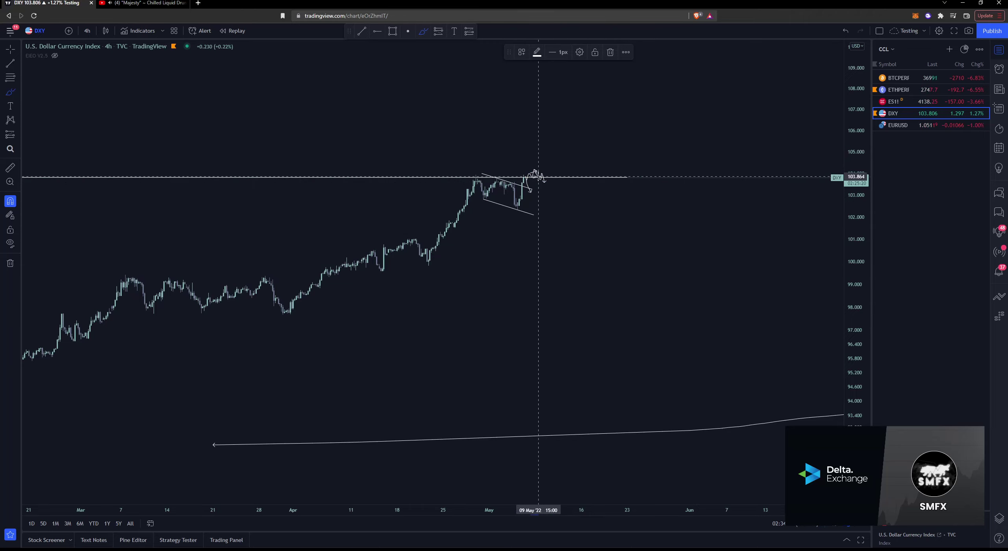
pyautogui.scroll(-3, 528, 175)
pyautogui.scroll(5, 669, 181)
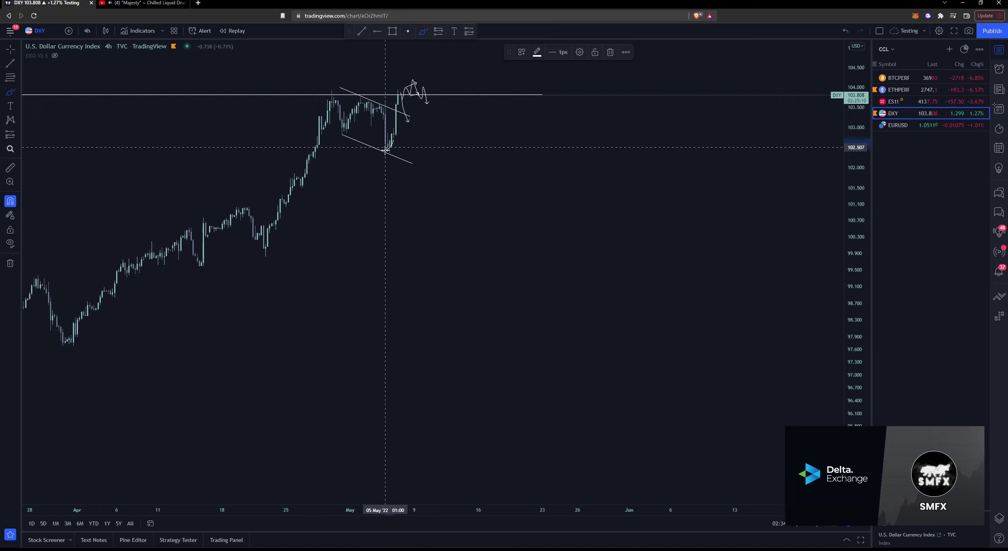
pyautogui.moveTo(427, 102); pyautogui.dragTo(438, 137)
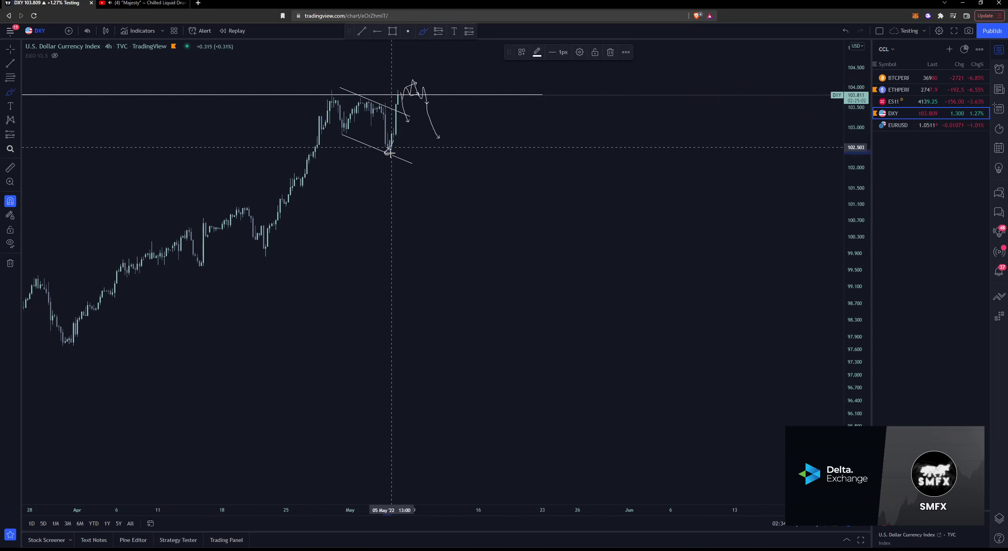
pyautogui.moveTo(438, 139)
pyautogui.mouseDown()
pyautogui.moveTo(454, 176)
pyautogui.moveTo(472, 184)
pyautogui.moveTo(488, 146)
pyautogui.moveTo(455, 175)
pyautogui.mouseUp()
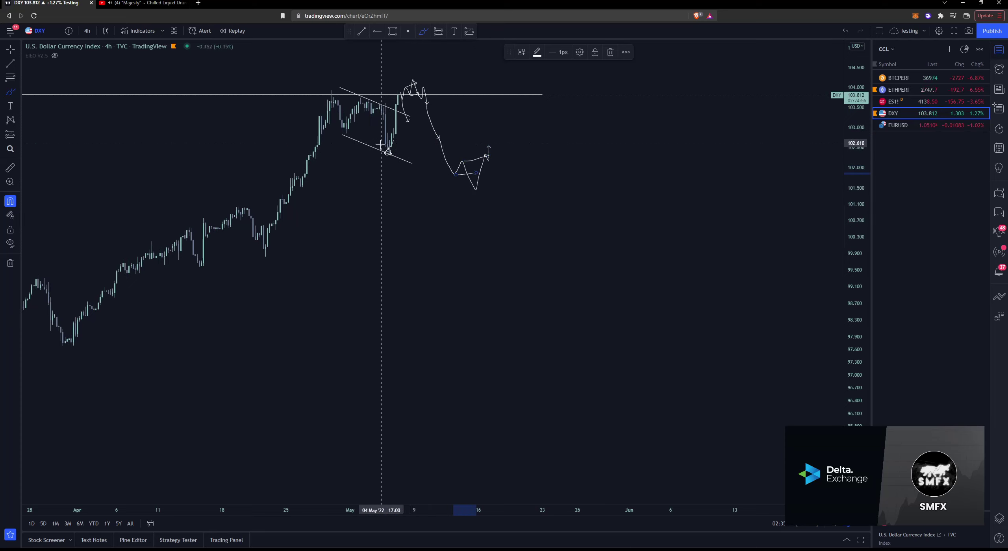
pyautogui.moveTo(447, 158)
pyautogui.mouseDown()
pyautogui.moveTo(459, 193)
pyautogui.moveTo(501, 244)
pyautogui.mouseUp()
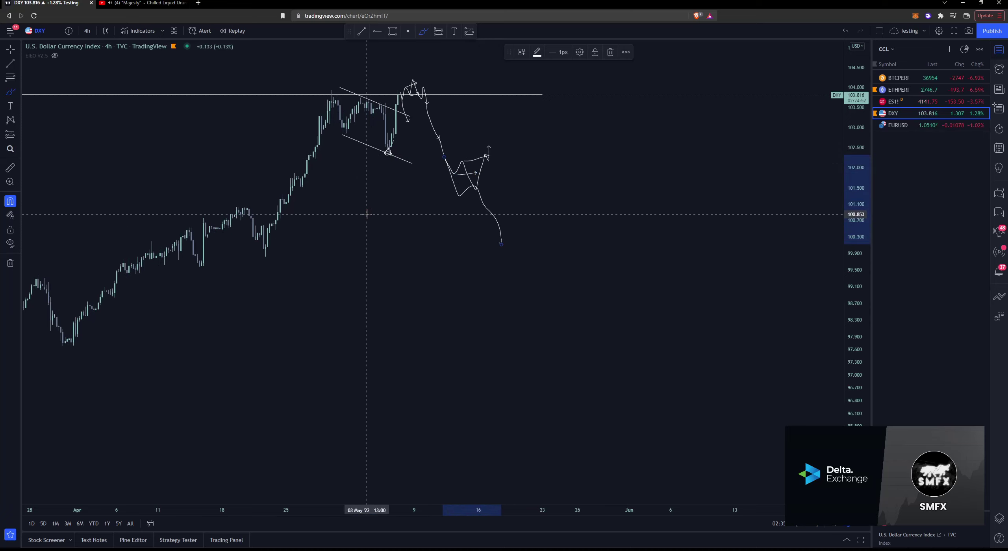
pyautogui.scroll(-3, 378, 211)
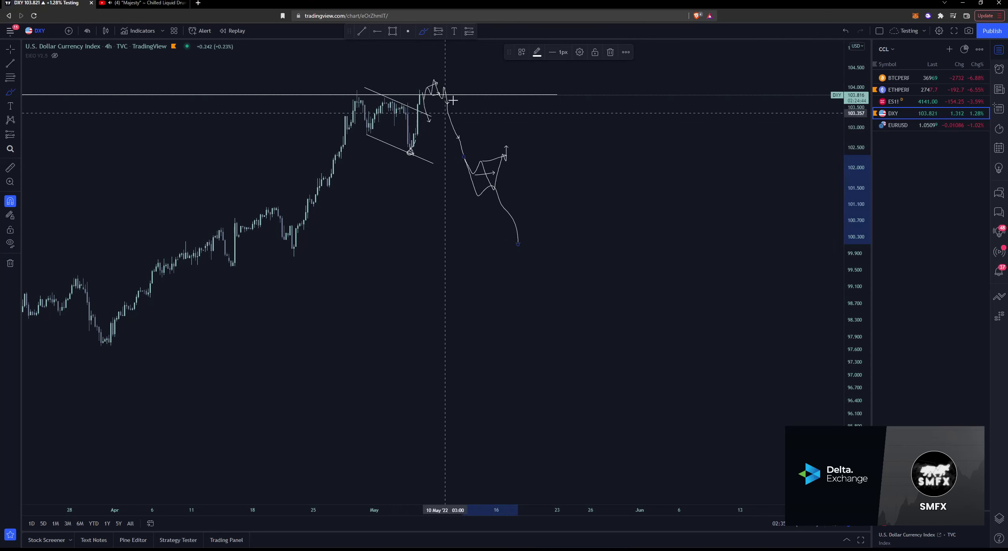
# - Load EURUSD from the watchlist on the 1-day timeframe
pyautogui.click(941, 125)
pyautogui.click(87, 31)
pyautogui.click(119, 304)
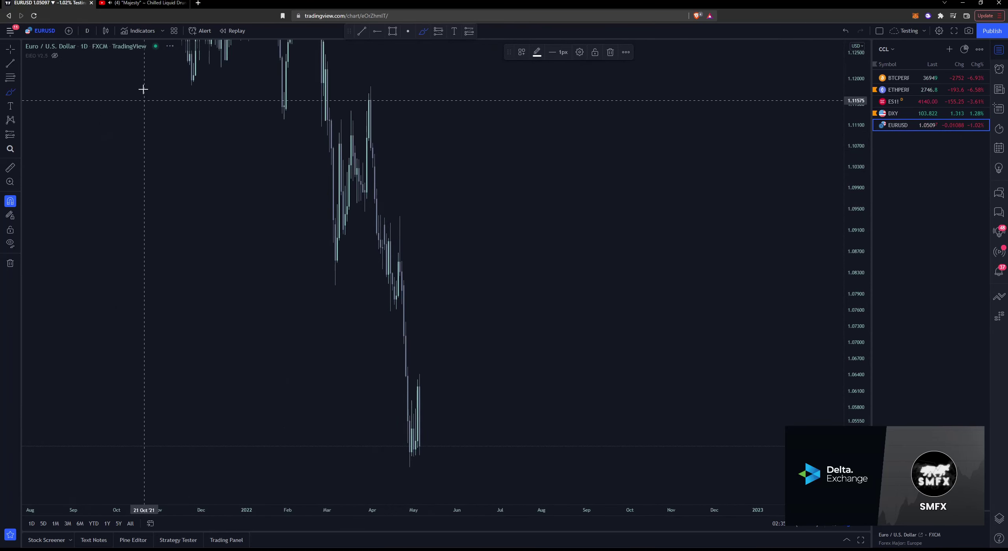
# - Pan and zoom out the daily EURUSD chart to show history from 2014 through 2022
pyautogui.click(10, 48)
pyautogui.moveTo(68, 83); pyautogui.dragTo(720, 162)
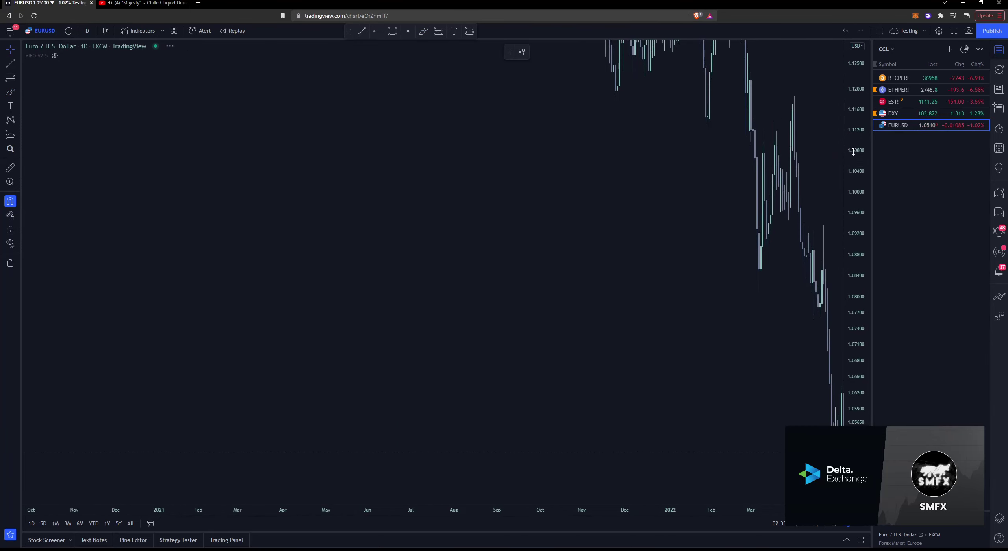
pyautogui.scroll(-3, 772, 437)
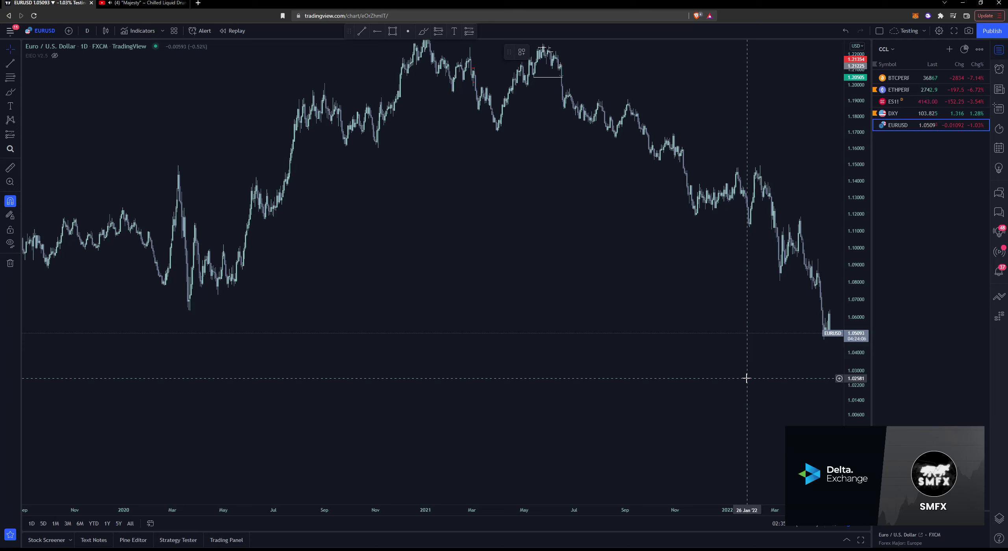
pyautogui.scroll(-5, 617, 317)
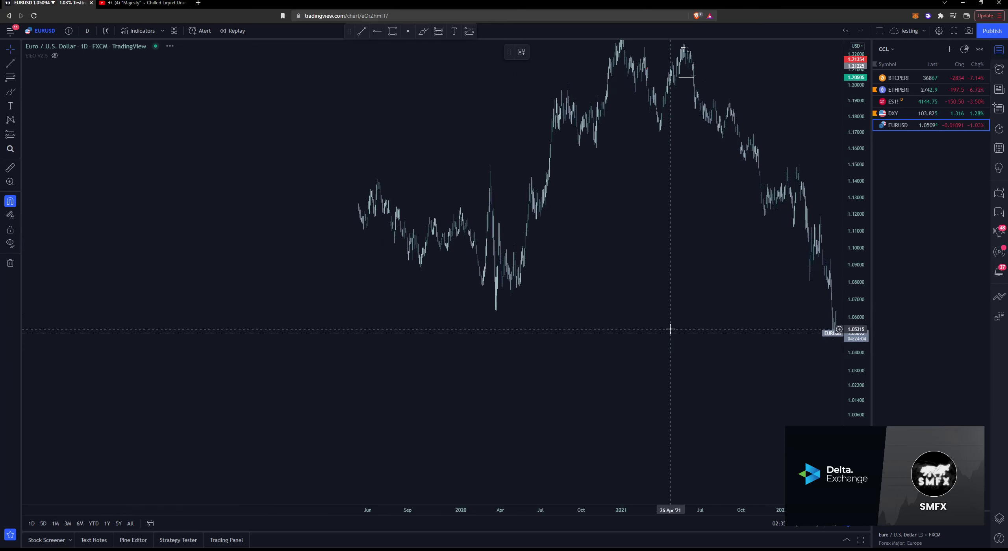
pyautogui.scroll(-4, 613, 329)
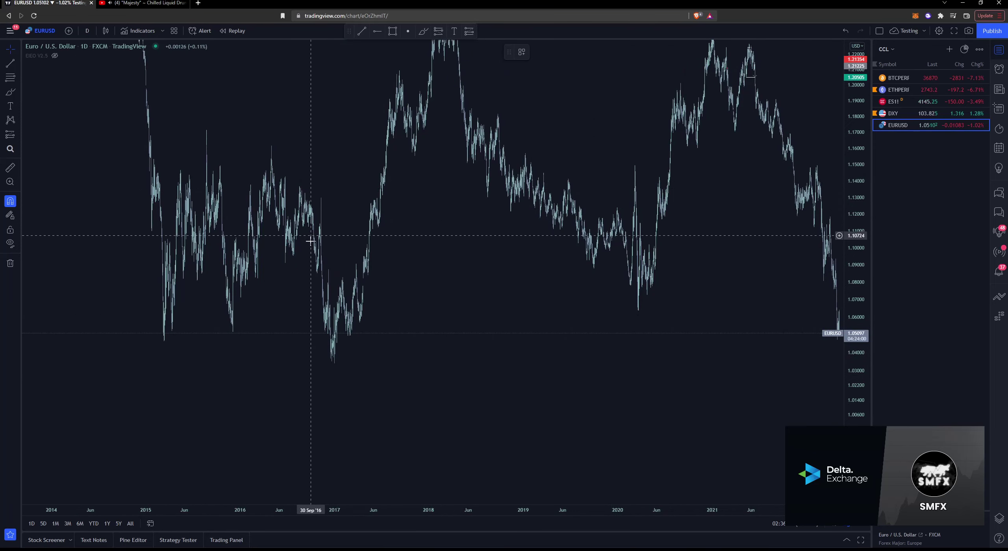
pyautogui.moveTo(412, 349); pyautogui.dragTo(398, 349)
pyautogui.hotkey('alt', 't')
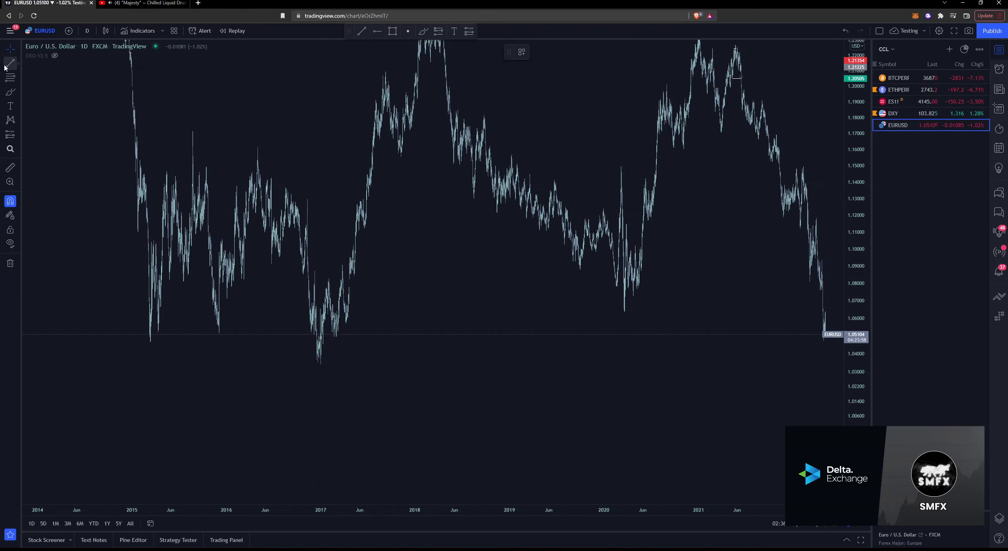
# - Draw a horizontal level from the Dec 2016 low near 1.034 and extend it right
pyautogui.click(319, 361)
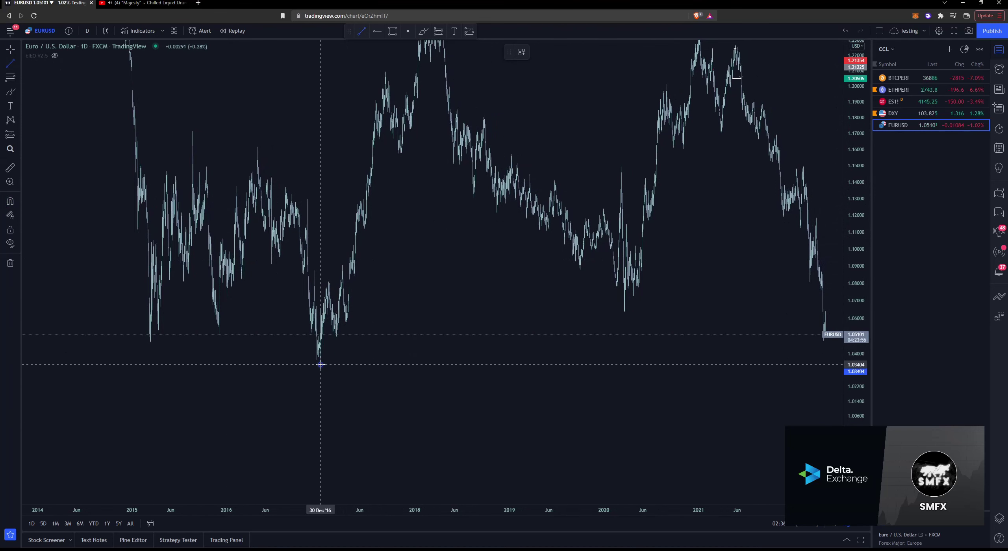
pyautogui.click(613, 360)
pyautogui.moveTo(721, 304); pyautogui.dragTo(581, 304)
pyautogui.moveTo(515, 367); pyautogui.dragTo(755, 364)
# - Brush-sketch a bounce rising from the latest EURUSD bars toward about 1.07
pyautogui.click(11, 92)
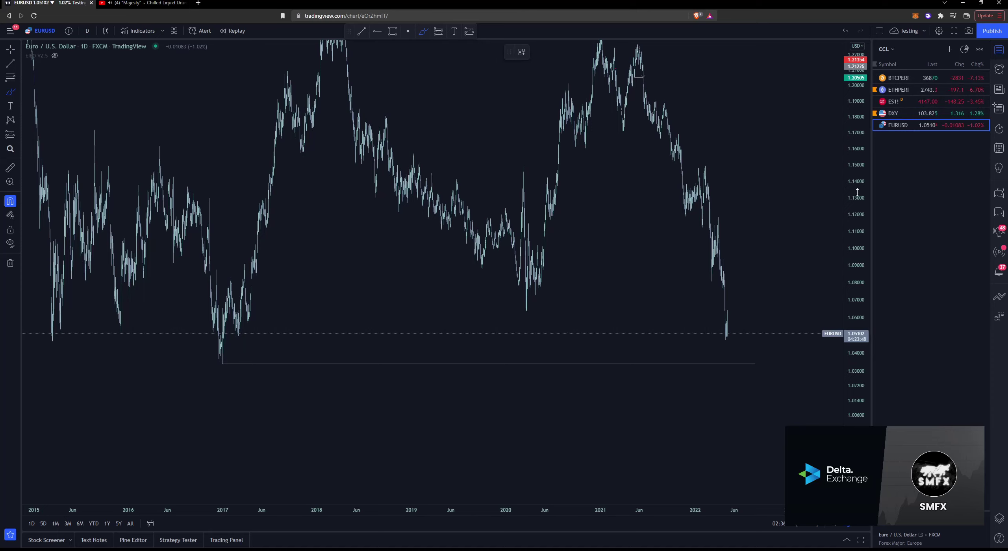
pyautogui.scroll(5, 725, 334)
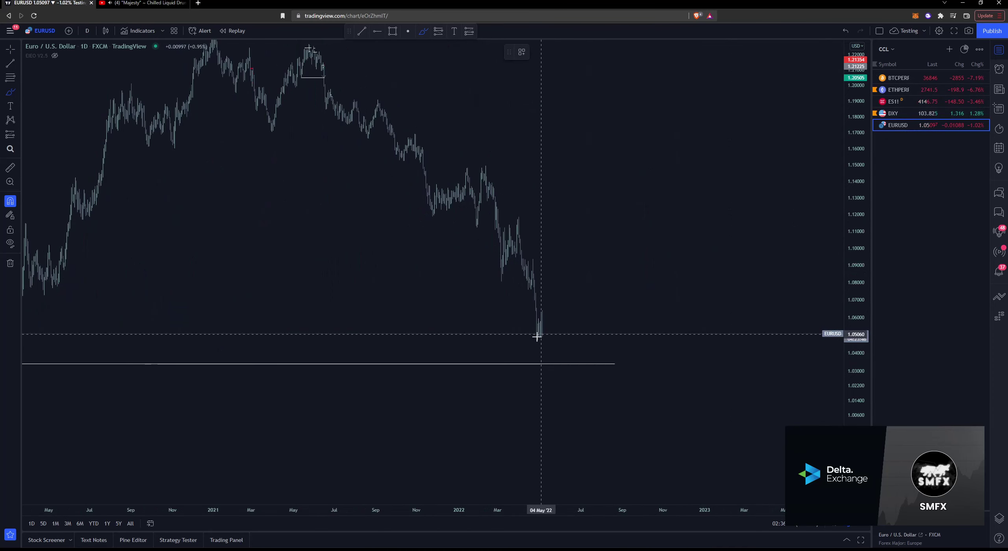
pyautogui.moveTo(542, 334)
pyautogui.mouseDown()
pyautogui.moveTo(547, 344)
pyautogui.moveTo(558, 332)
pyautogui.mouseUp()
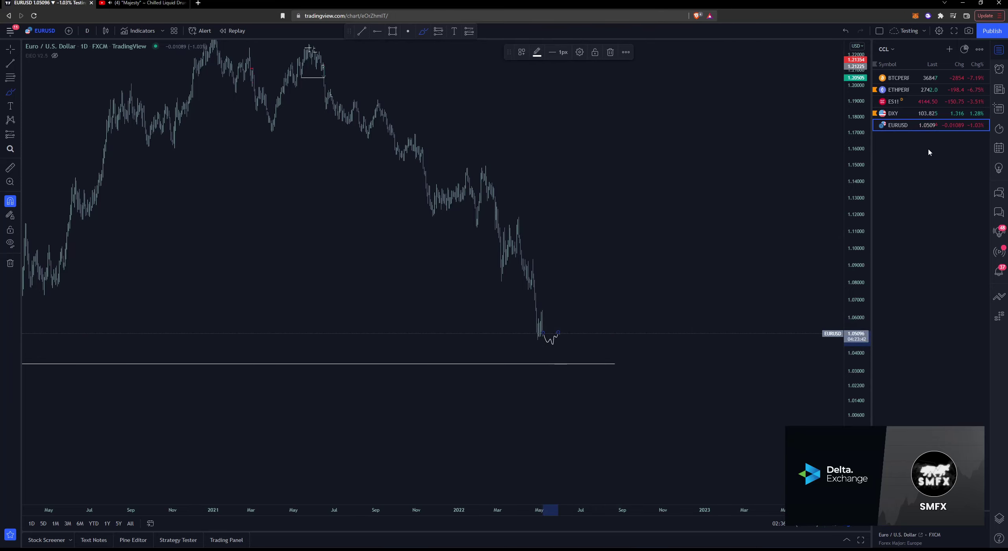
pyautogui.scroll(-5, 803, 193)
pyautogui.scroll(-2, 797, 216)
pyautogui.scroll(3, 784, 264)
pyautogui.moveTo(747, 334); pyautogui.dragTo(761, 303)
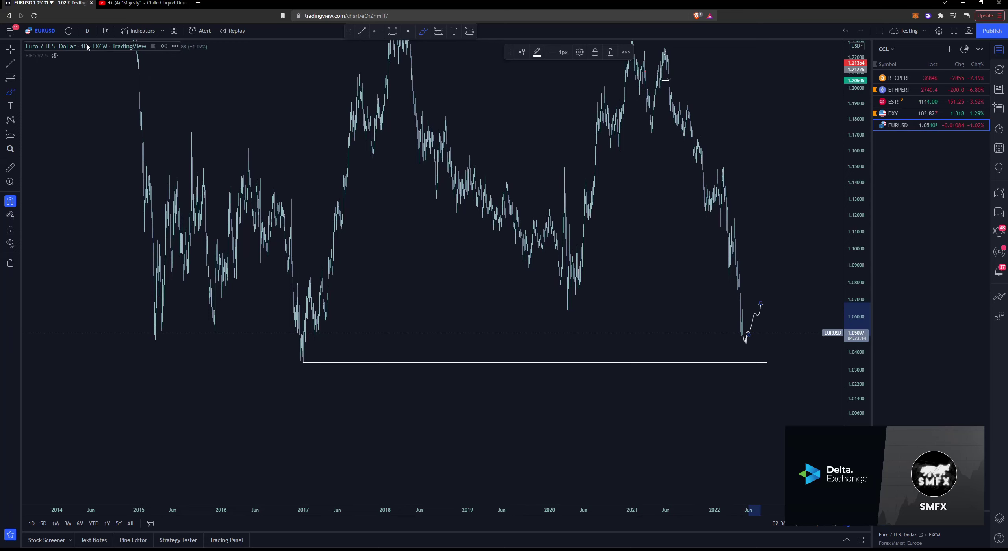
pyautogui.moveTo(835, 43); pyautogui.dragTo(849, 191)
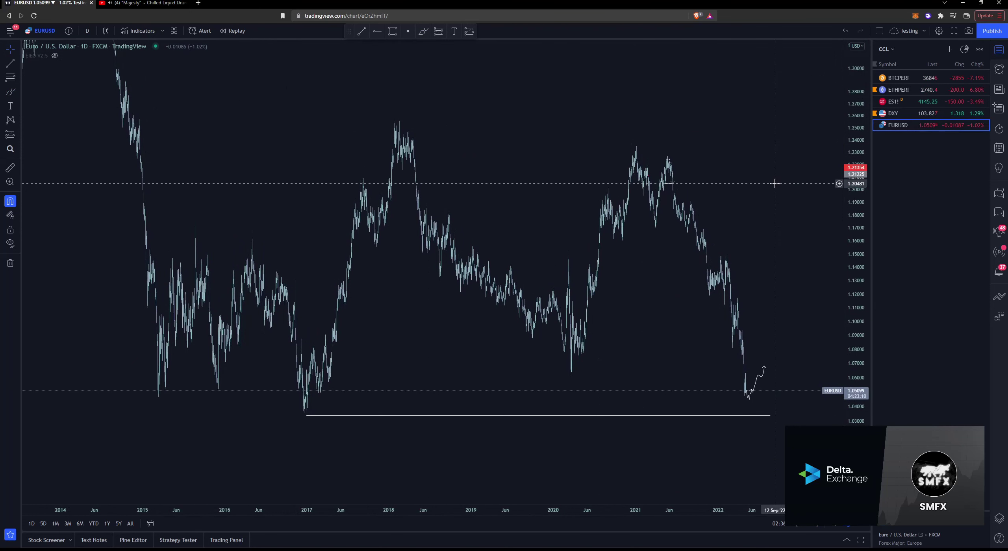